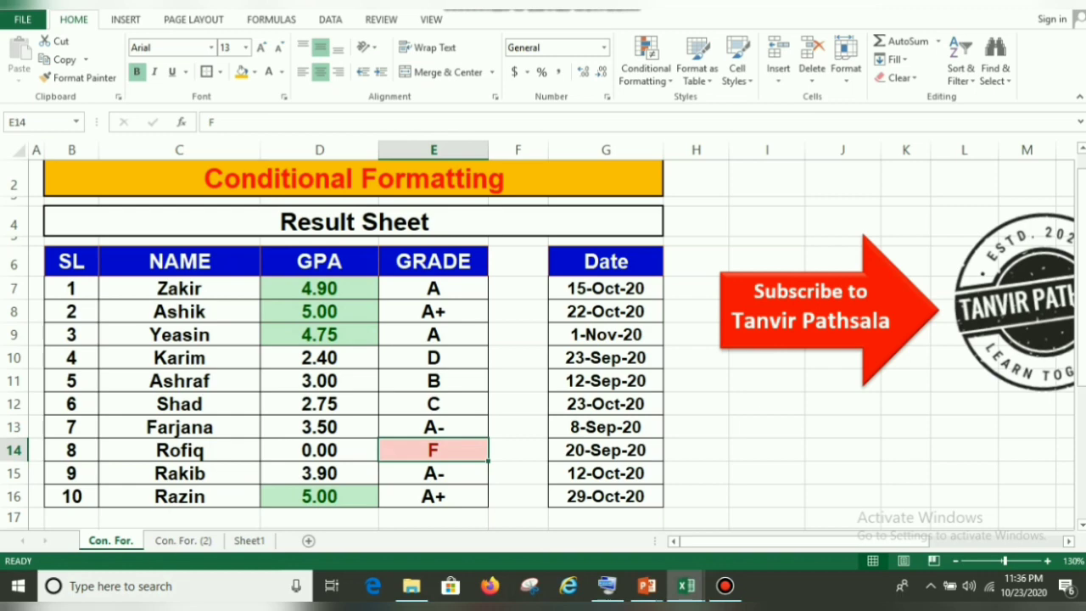
Open the "Con. For. (2)" sheet and review the NAME, GPA and GRADE columns of its result table.
scroll(543, 335, "up", 1, "ctrl")
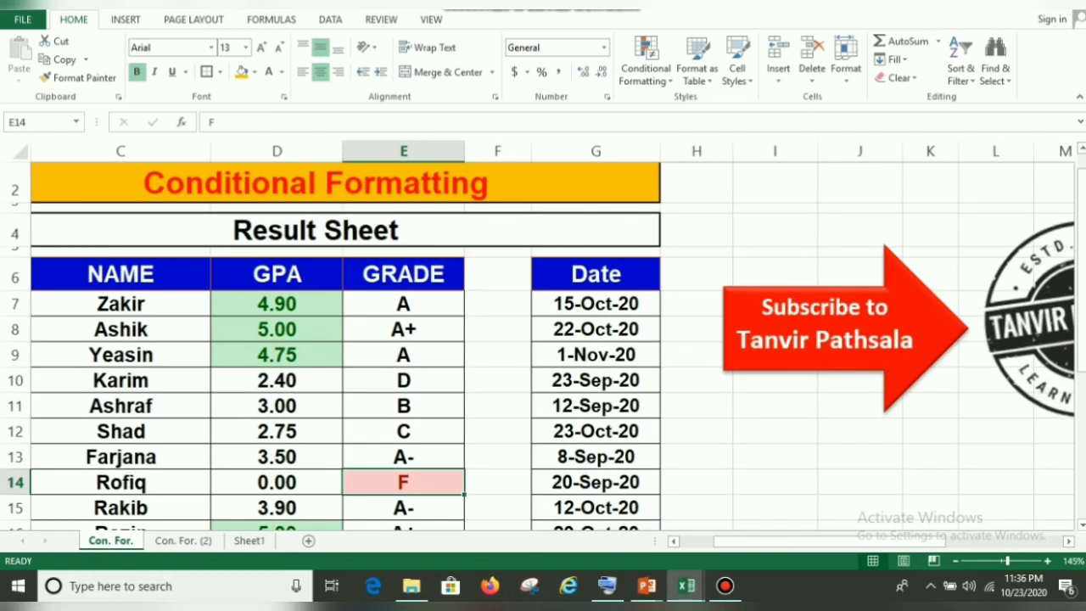
scroll(543, 335, "down", 1, "ctrl")
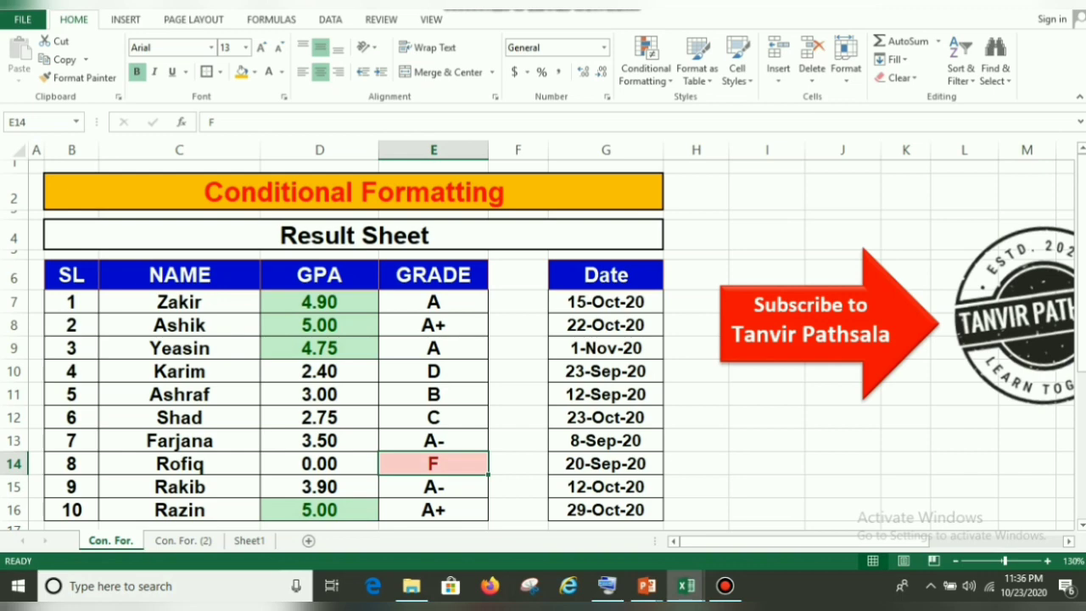
scroll(543, 336, "down", 1, "ctrl")
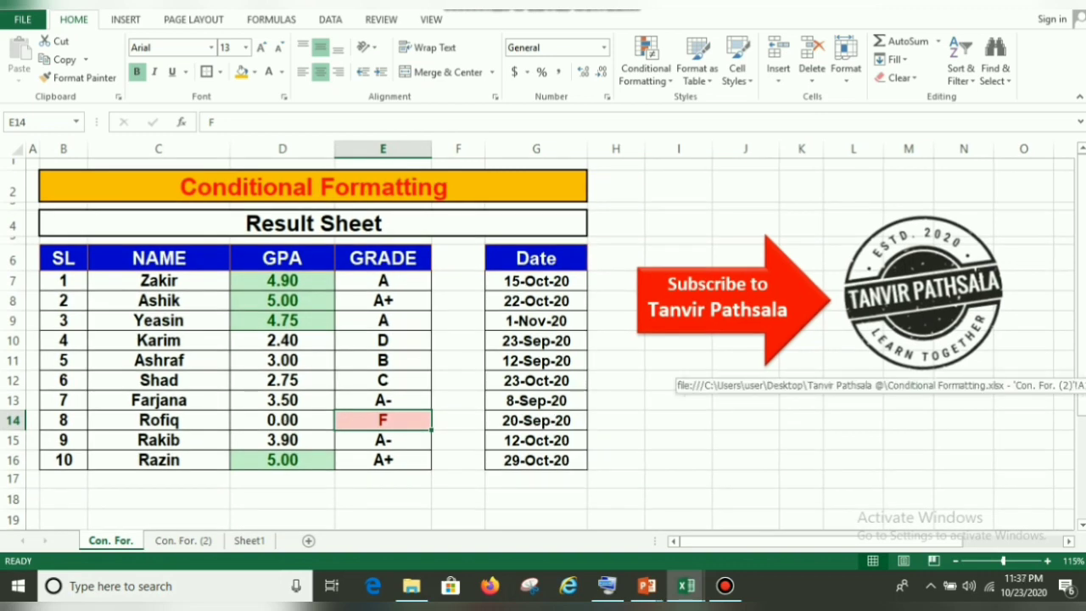
key("ctrl+Page_Down")
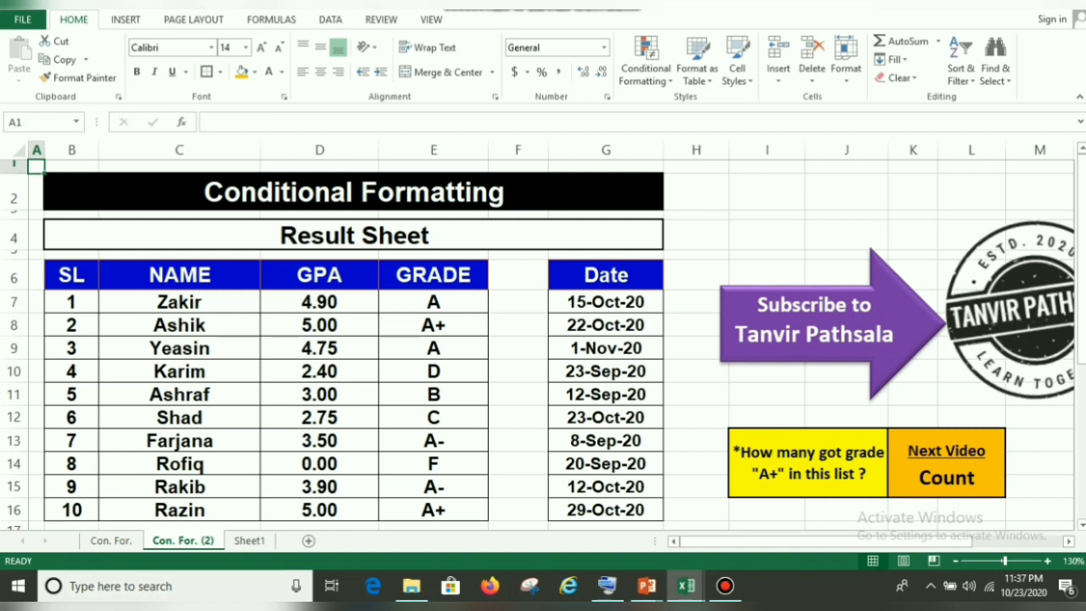
left_click_drag(179, 302, 179, 511)
left_click(319, 302)
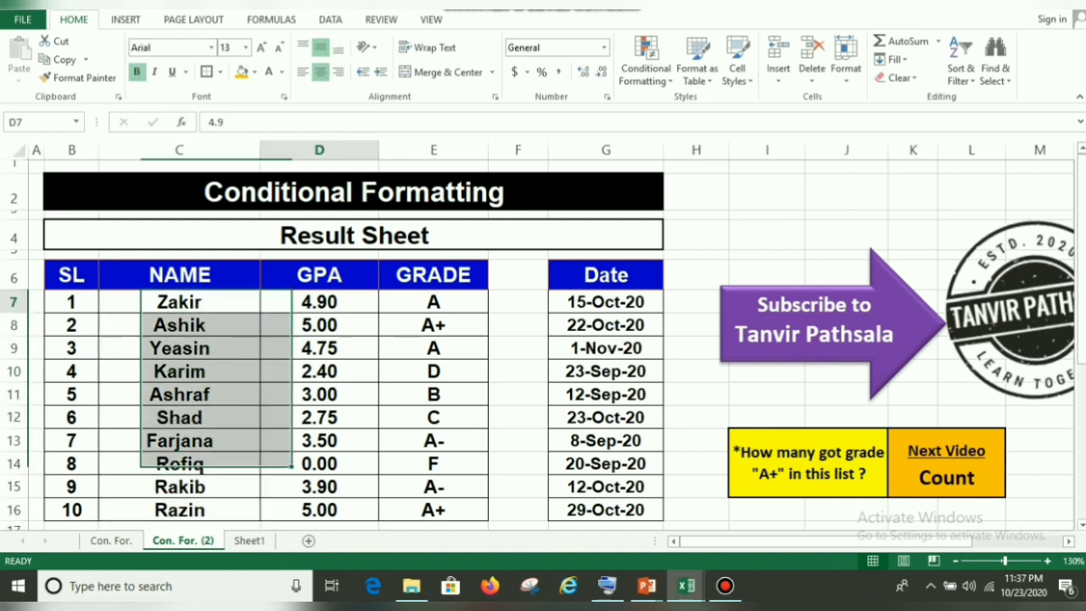
left_click_drag(320, 302, 319, 510)
left_click_drag(434, 303, 434, 510)
left_click(319, 302)
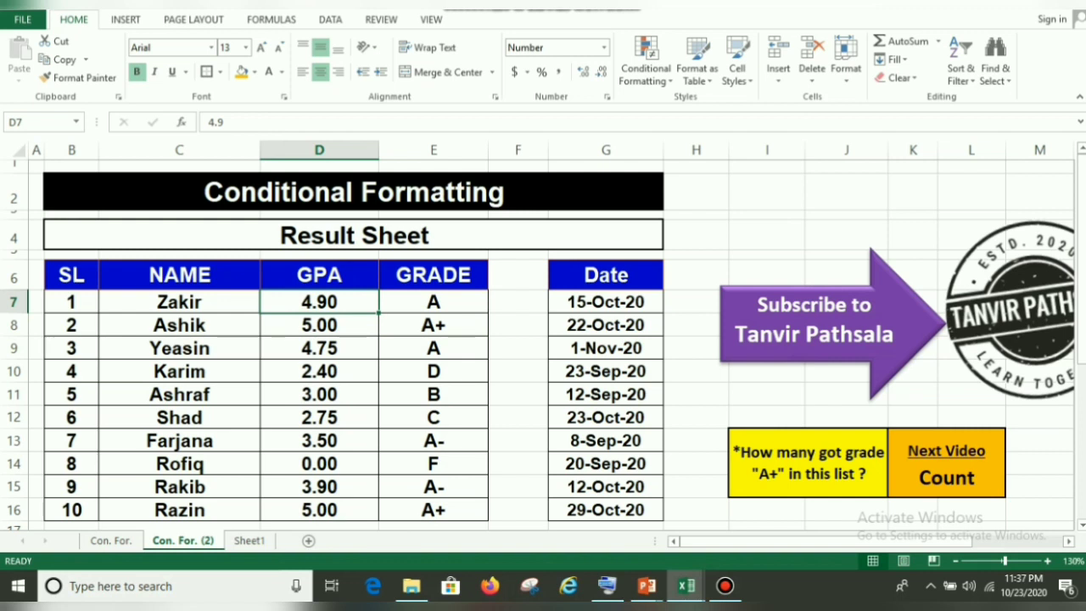
left_click(319, 275)
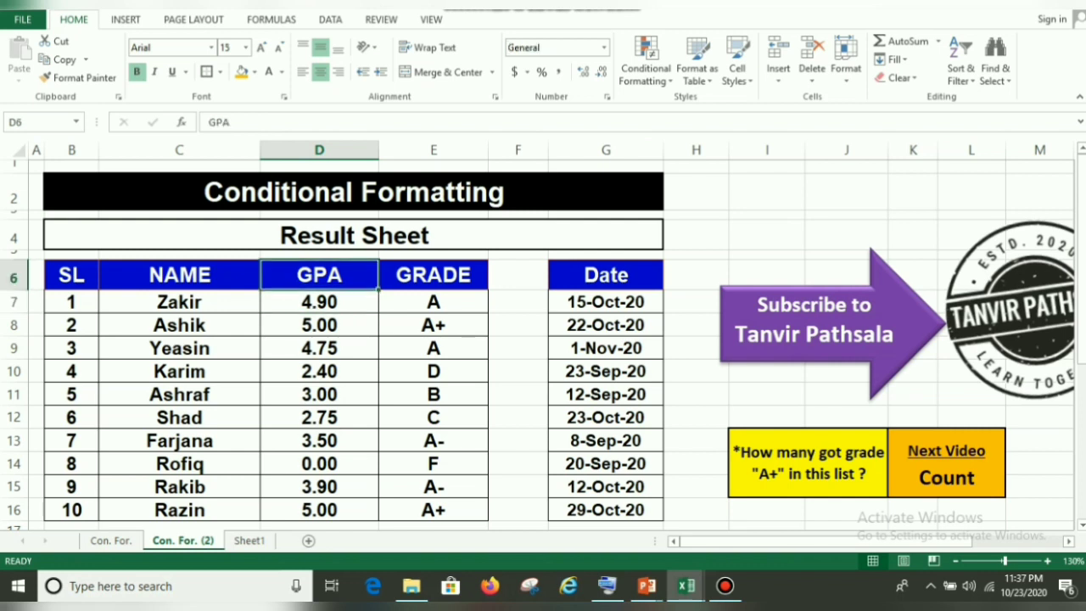
Highlight the GPA values in D7:D16 that are greater than 4 using Green Fill with Dark Green Text.
left_click(319, 302)
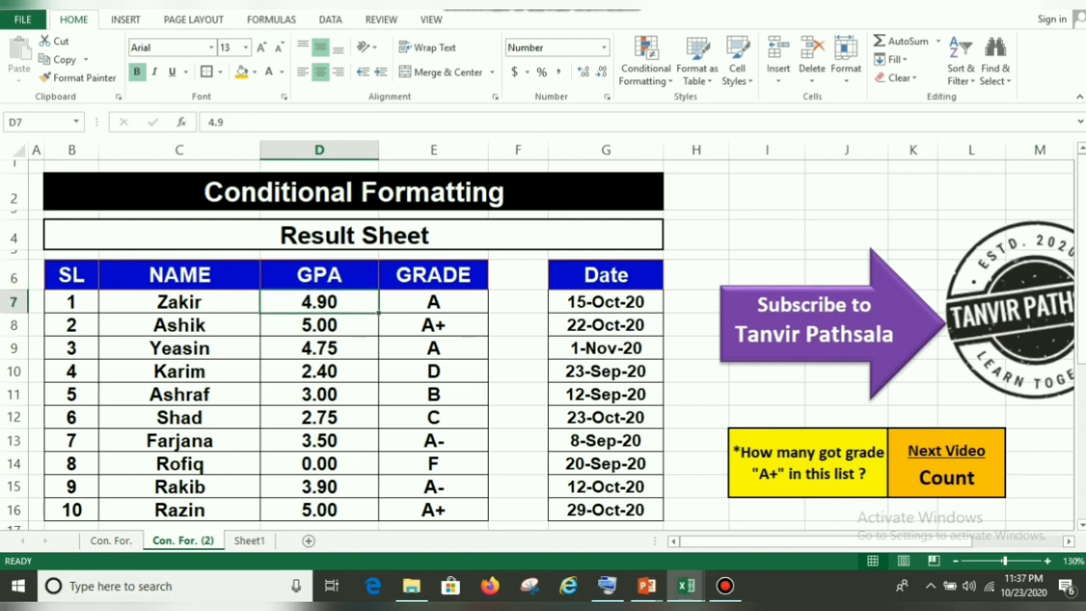
key("shift+Down")
key("shift+Down")
key("shift+Down")
key("shift+Down")
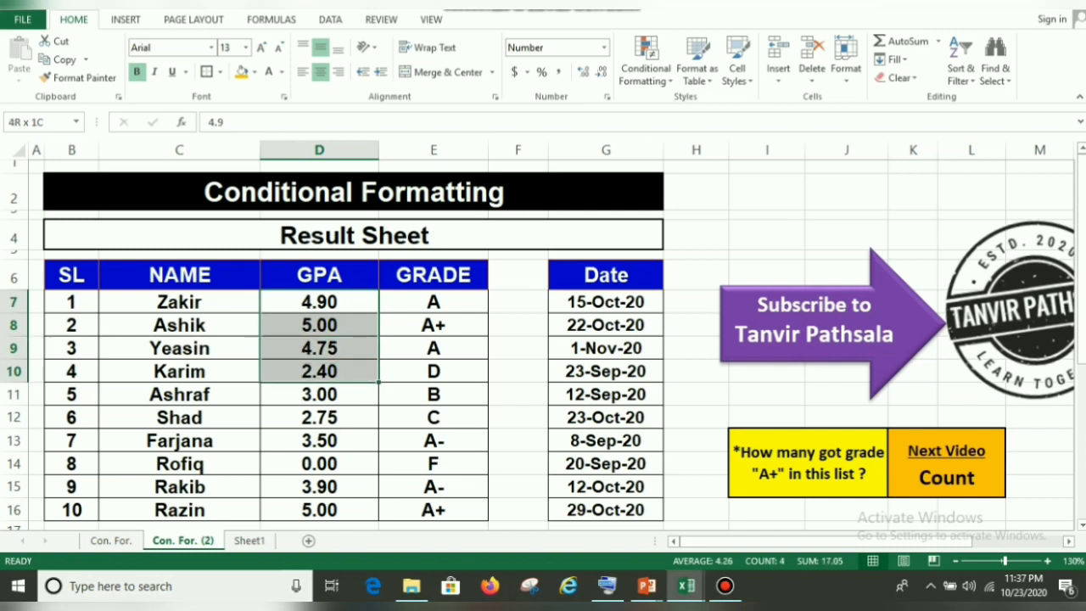
key("shift+Down")
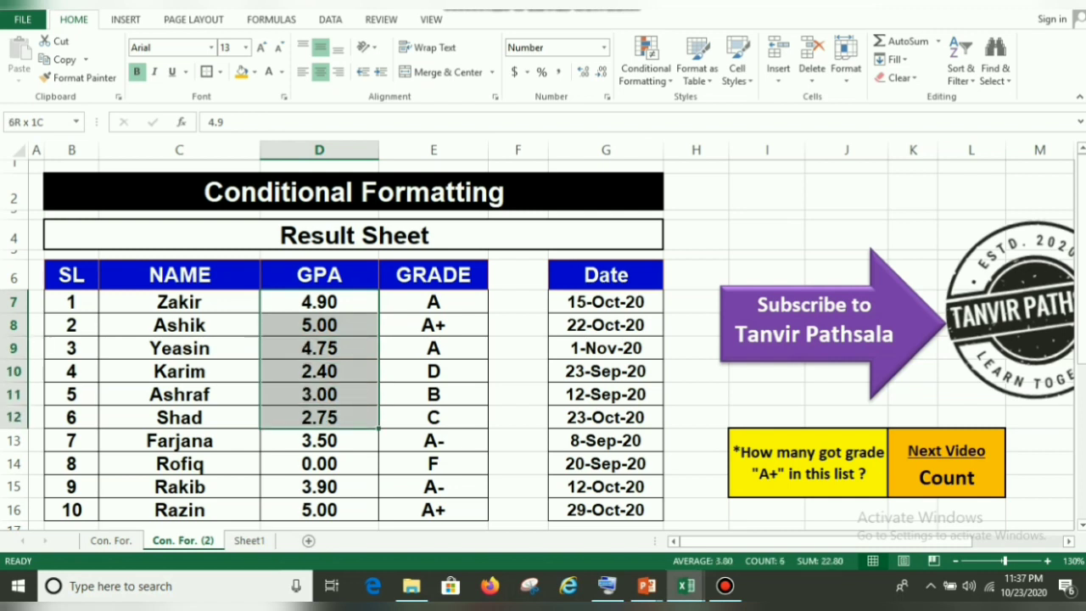
key("shift+Down")
key("shift+Down")
key("shift+Down")
key("shift+Down")
key("shift+Up")
key("shift+Down")
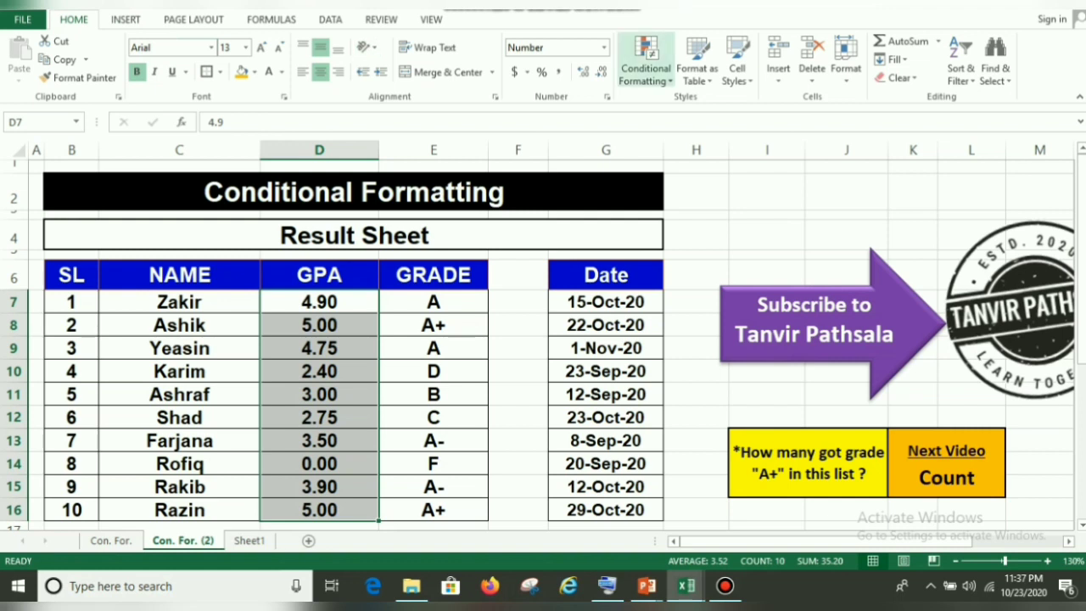
left_click(645, 67)
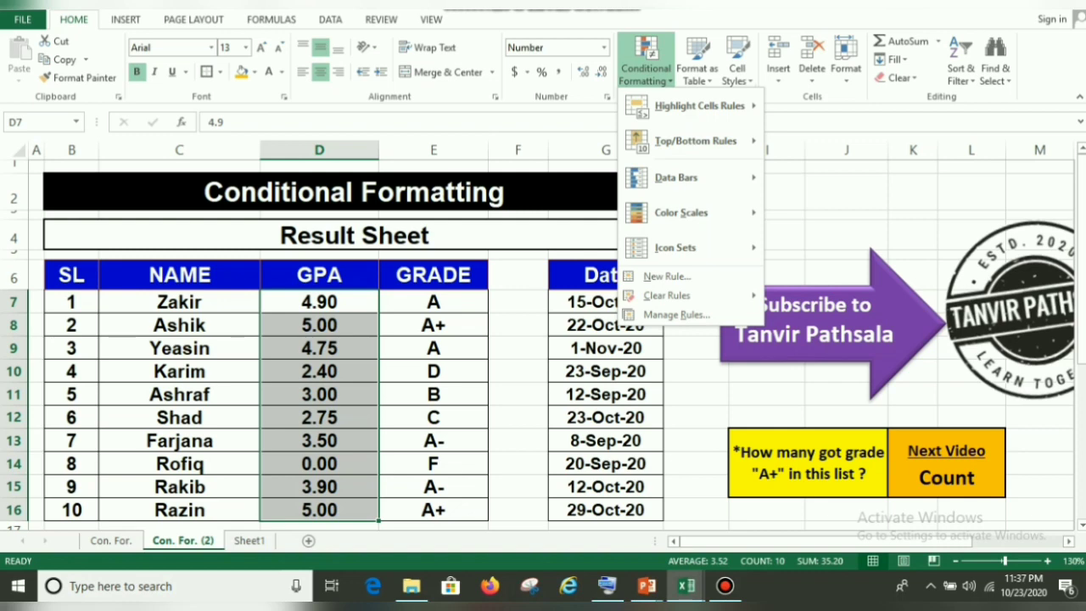
mouse_move(698, 106)
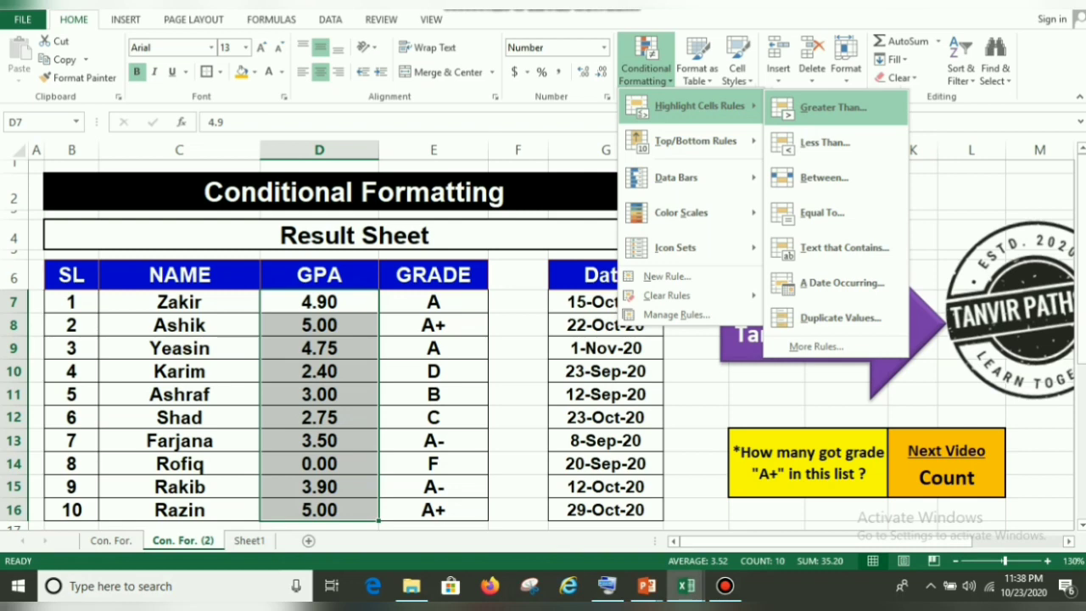
left_click(834, 107)
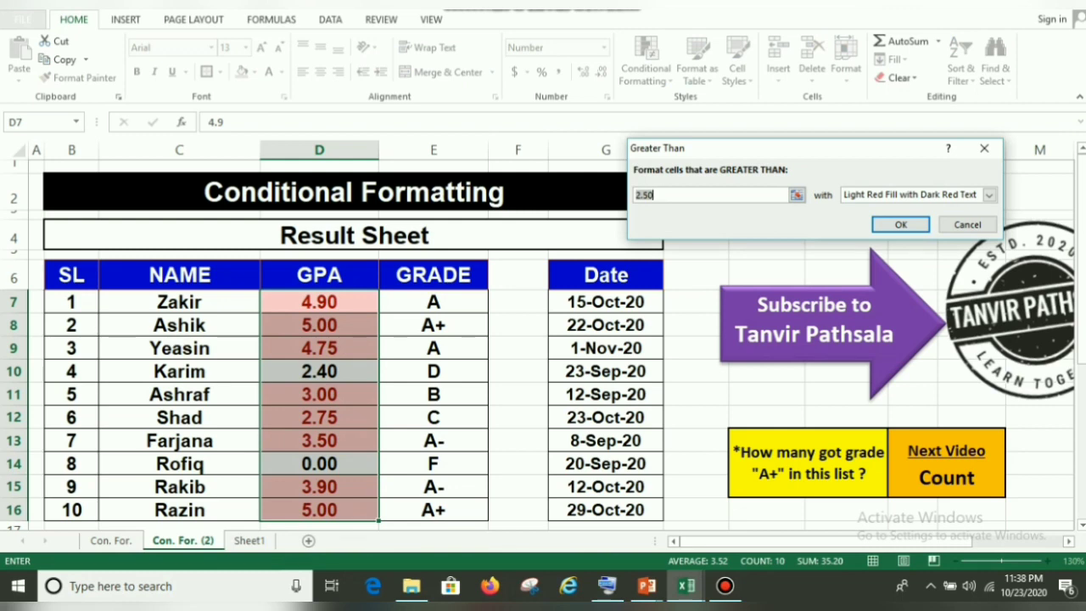
type("4")
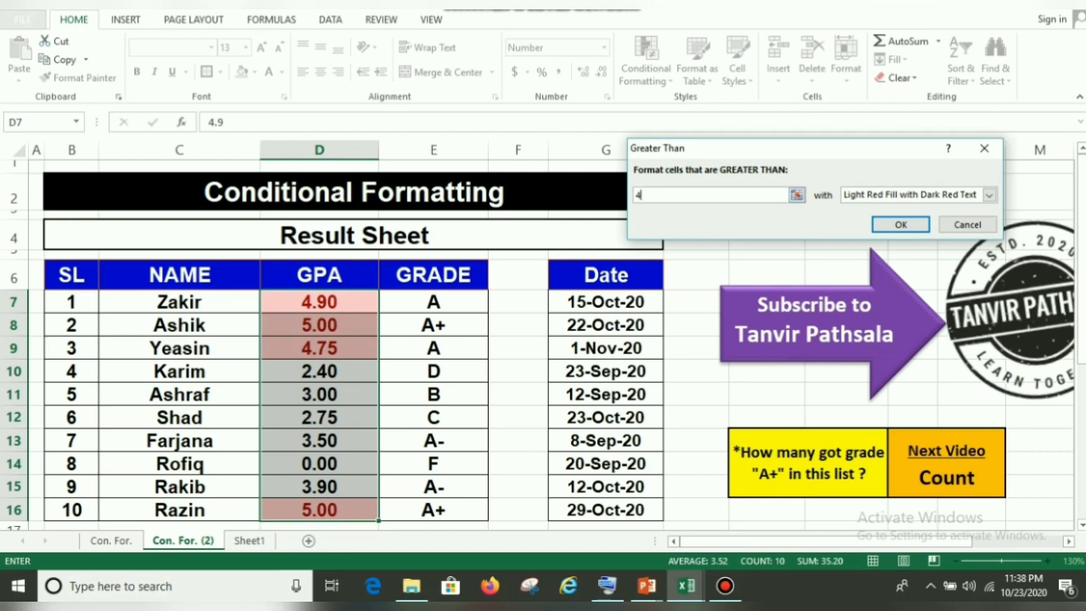
left_click(988, 194)
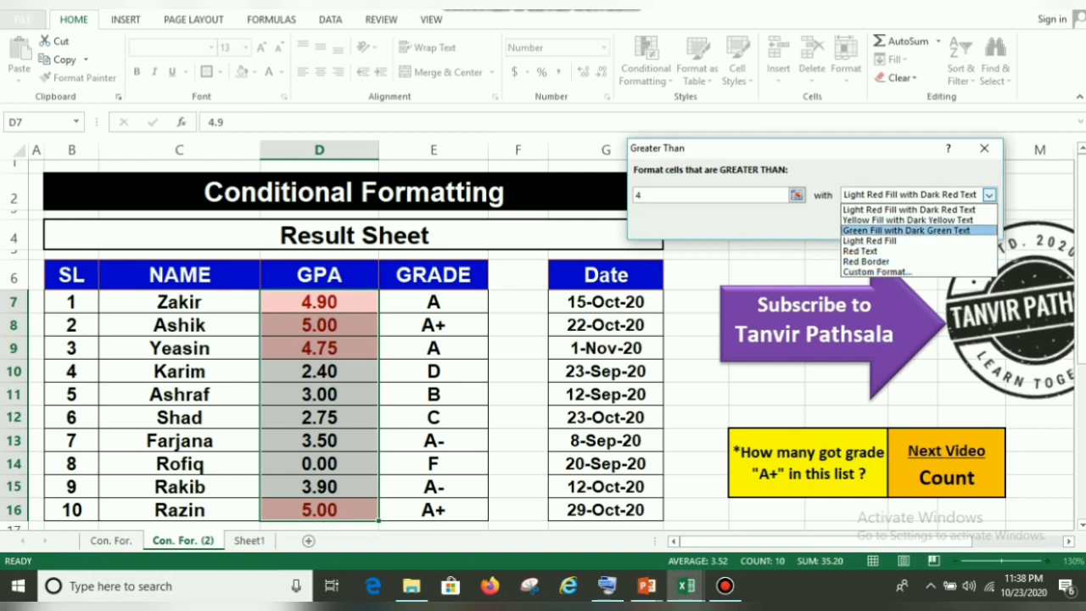
key("Return")
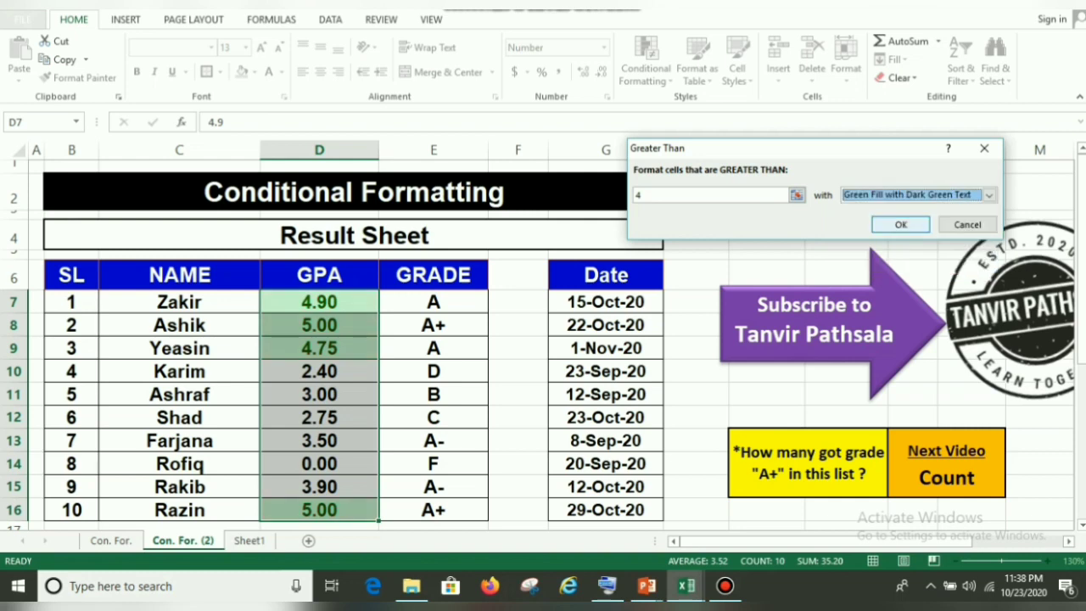
key("Return")
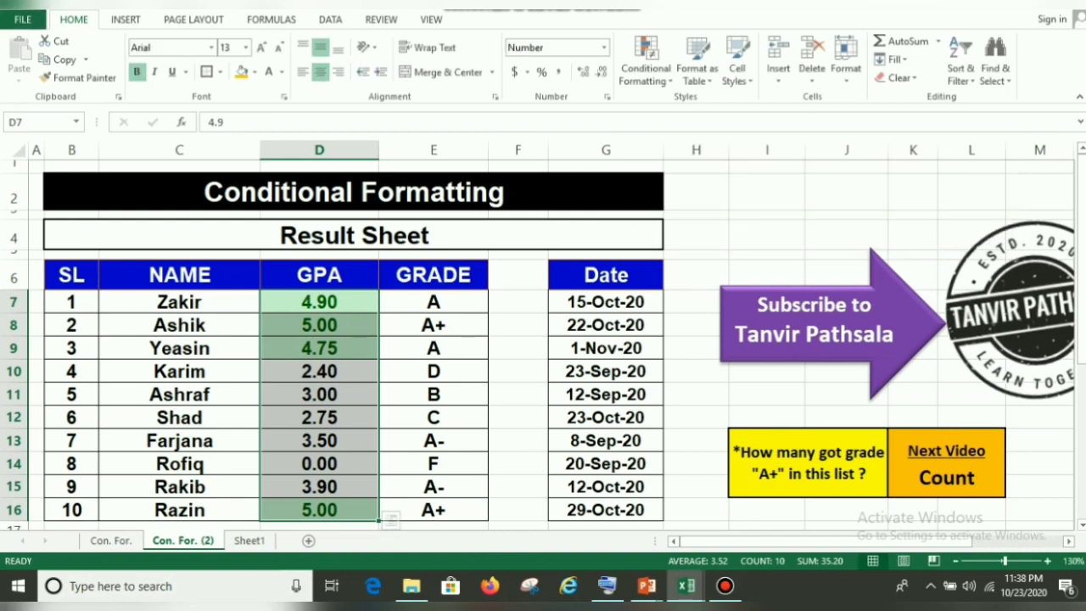
left_click(319, 347)
left_click(319, 302)
left_click(319, 325)
left_click(319, 347)
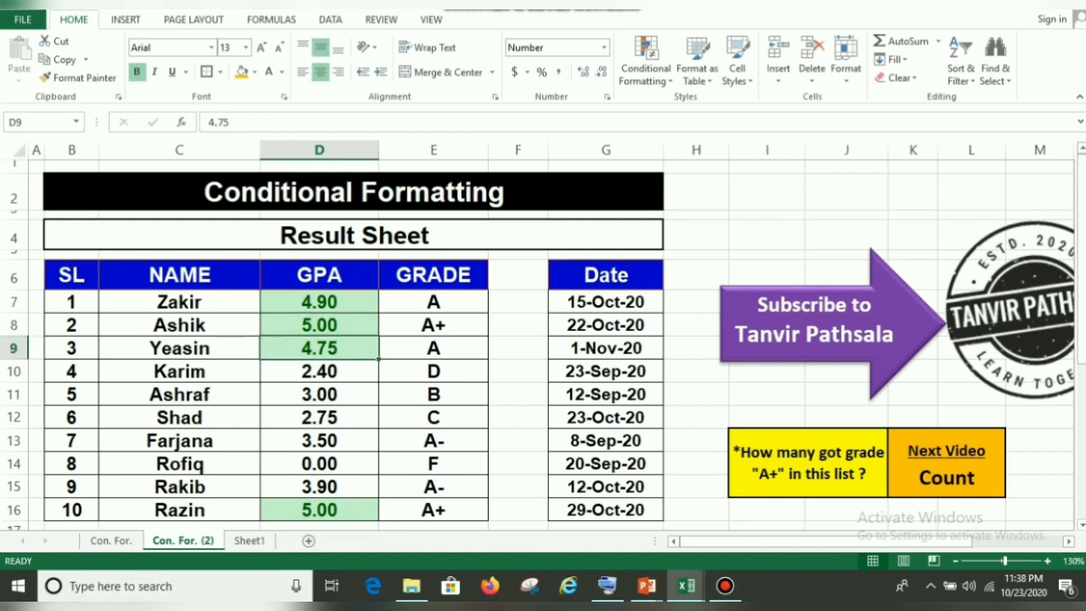
left_click(319, 510)
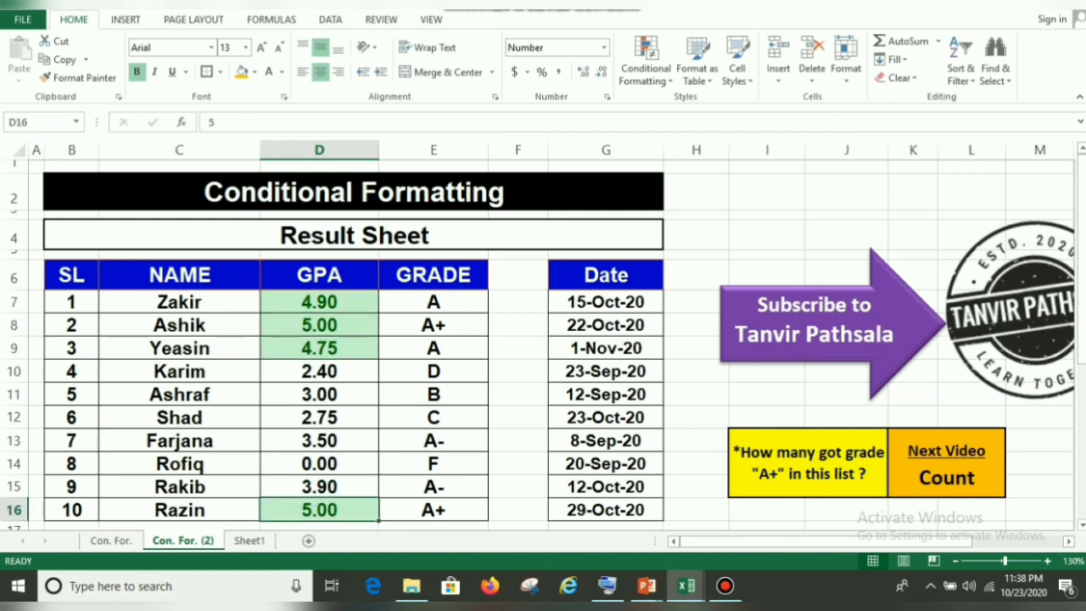
Highlight the GPA values in D7:D16 that are less than 3 using Yellow Fill with Dark Yellow Text.
left_click_drag(319, 302, 319, 510)
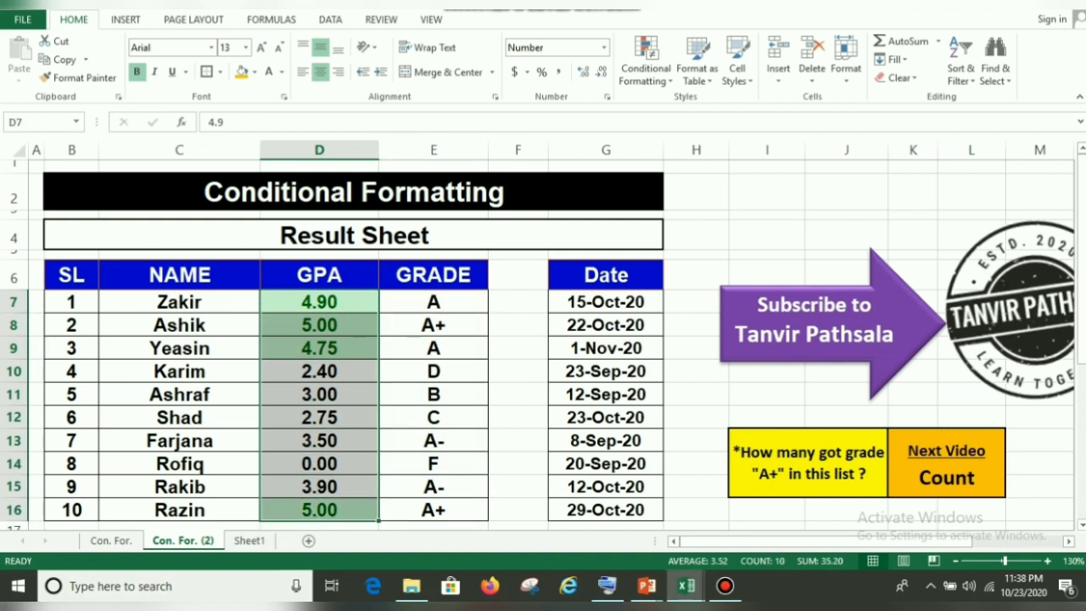
left_click(645, 64)
mouse_move(700, 106)
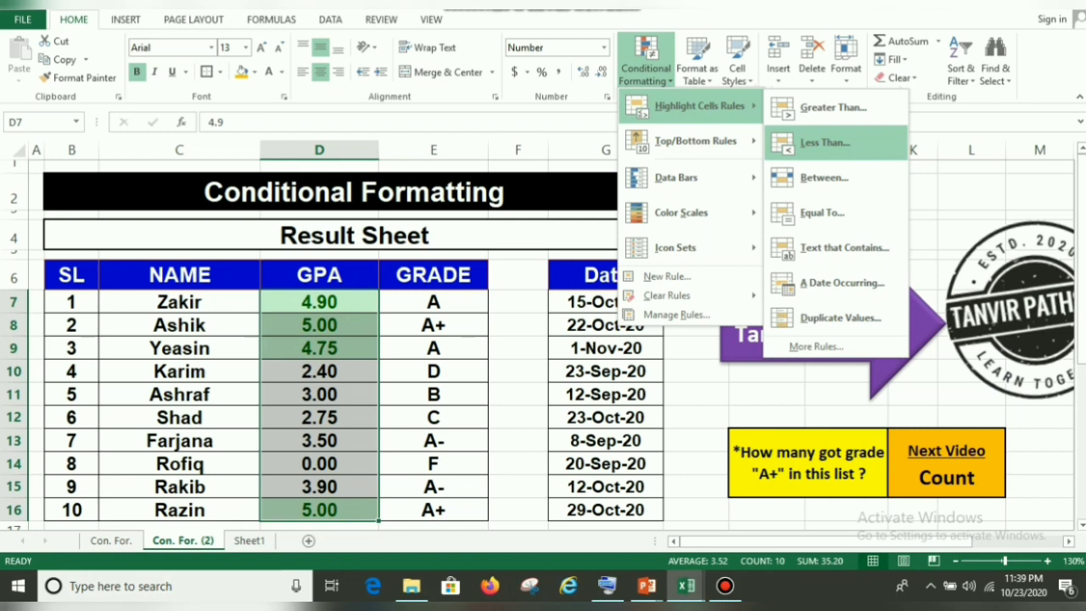
left_click(823, 142)
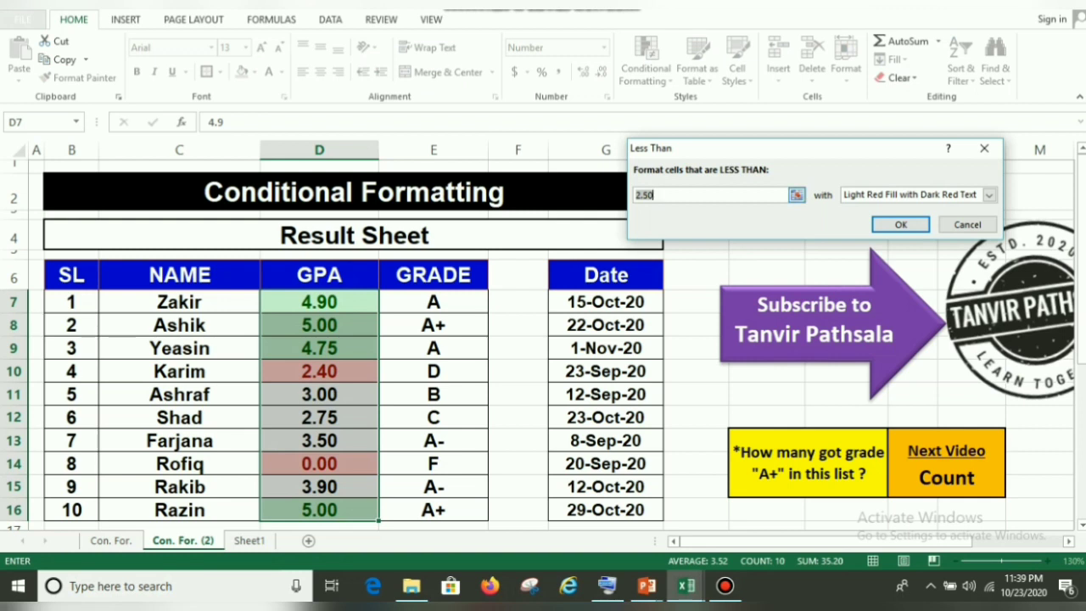
type("3")
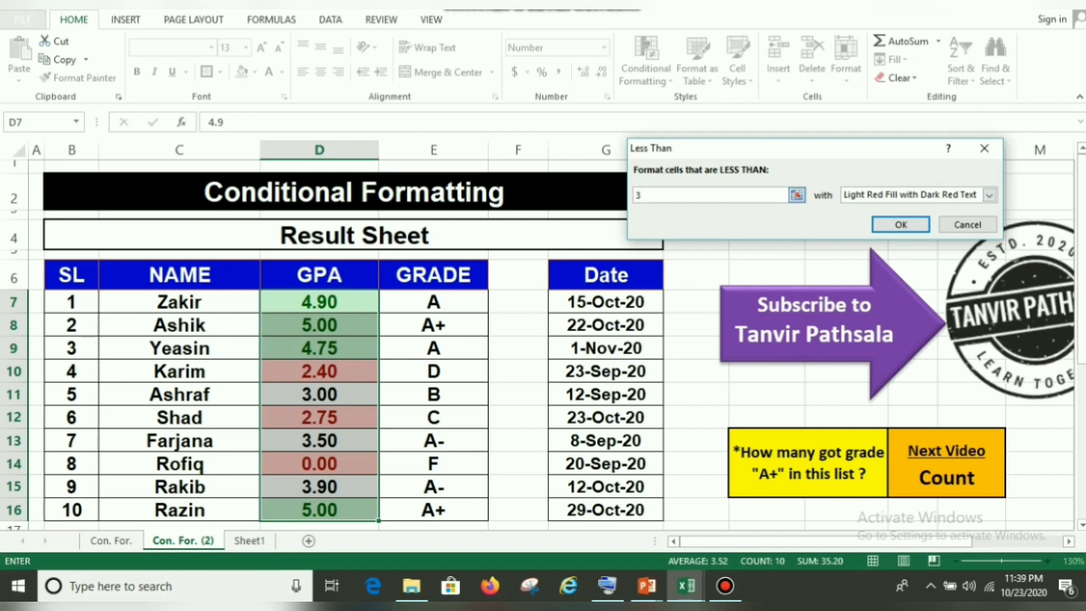
left_click(989, 194)
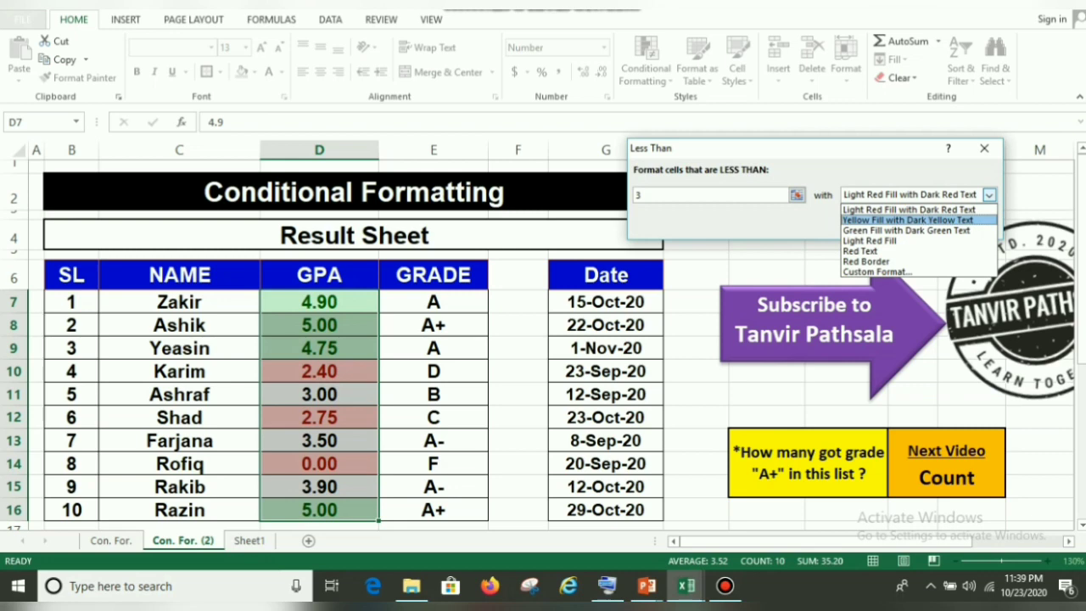
left_click(907, 220)
left_click(901, 225)
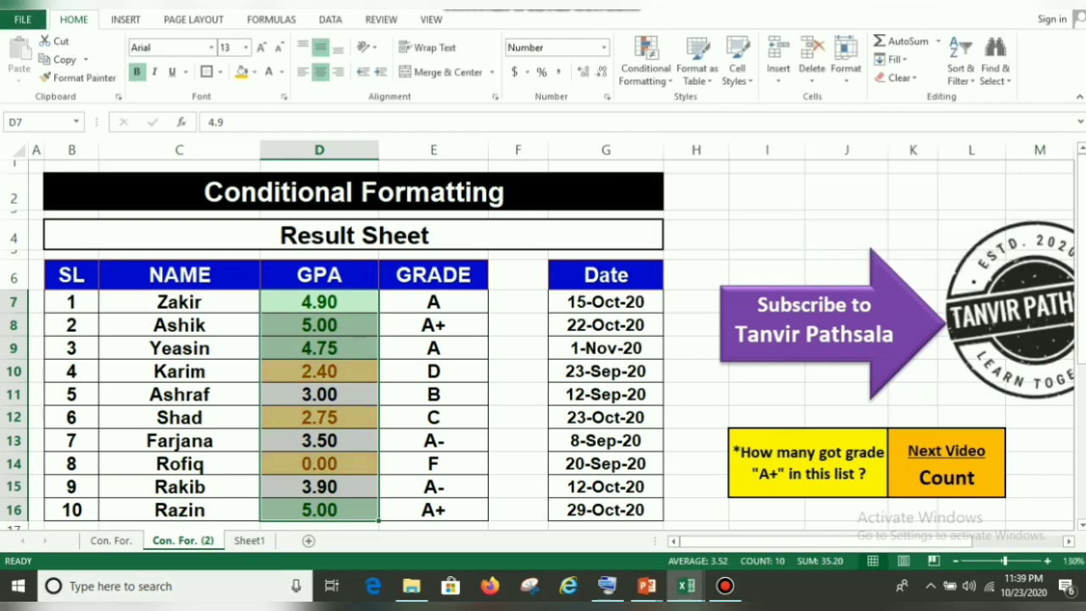
left_click(433, 371)
left_click(319, 371)
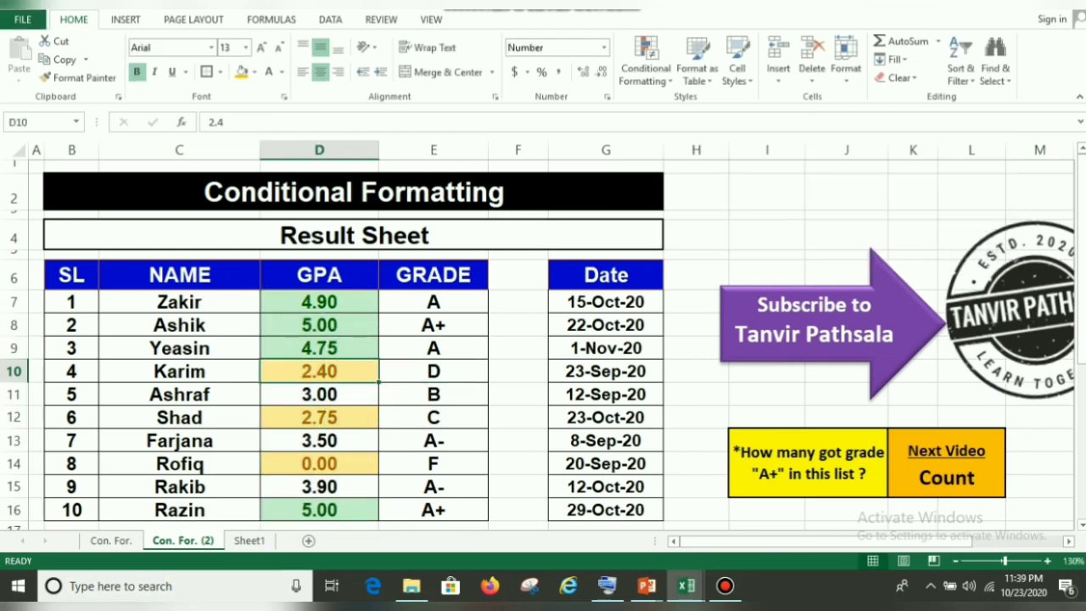
left_click(319, 418)
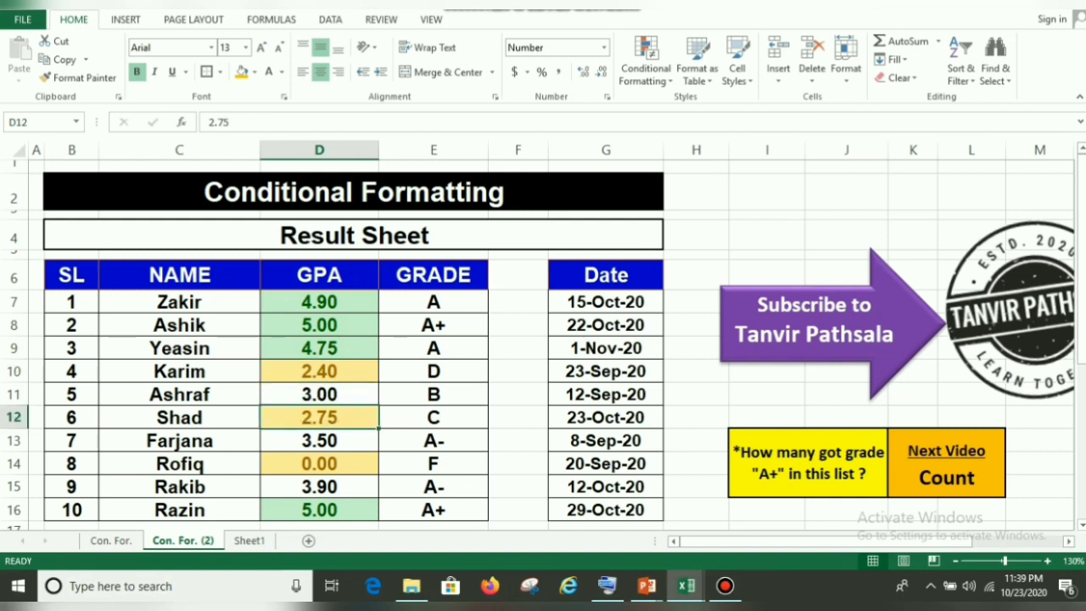
left_click(319, 463)
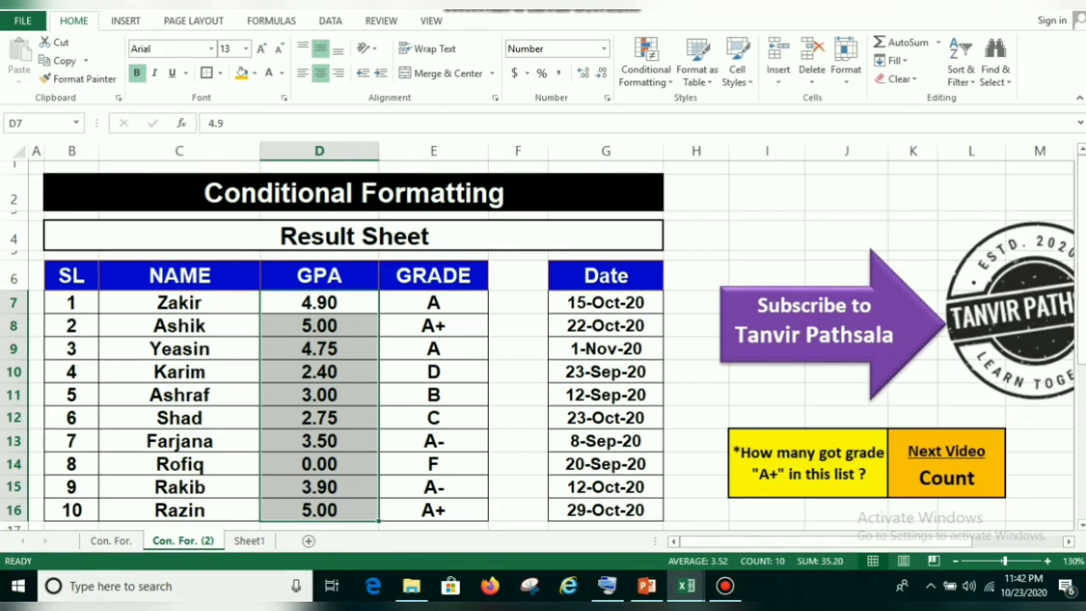
Try a Between highlight rule from 3 to 4 on the GPA values in D7:D16, then dismiss it without applying.
left_click(646, 66)
mouse_move(699, 108)
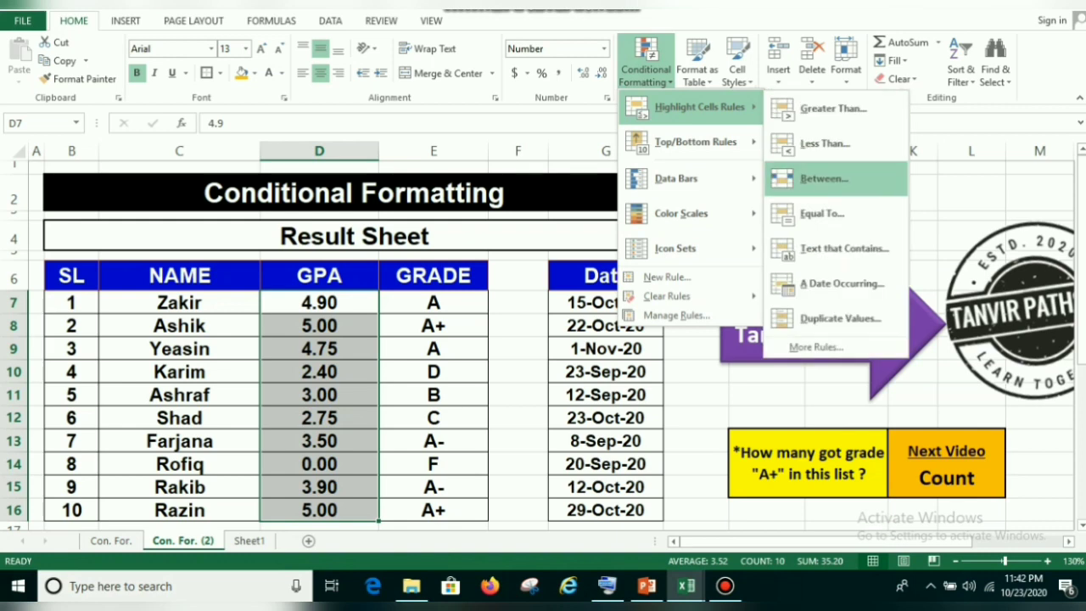
left_click(821, 179)
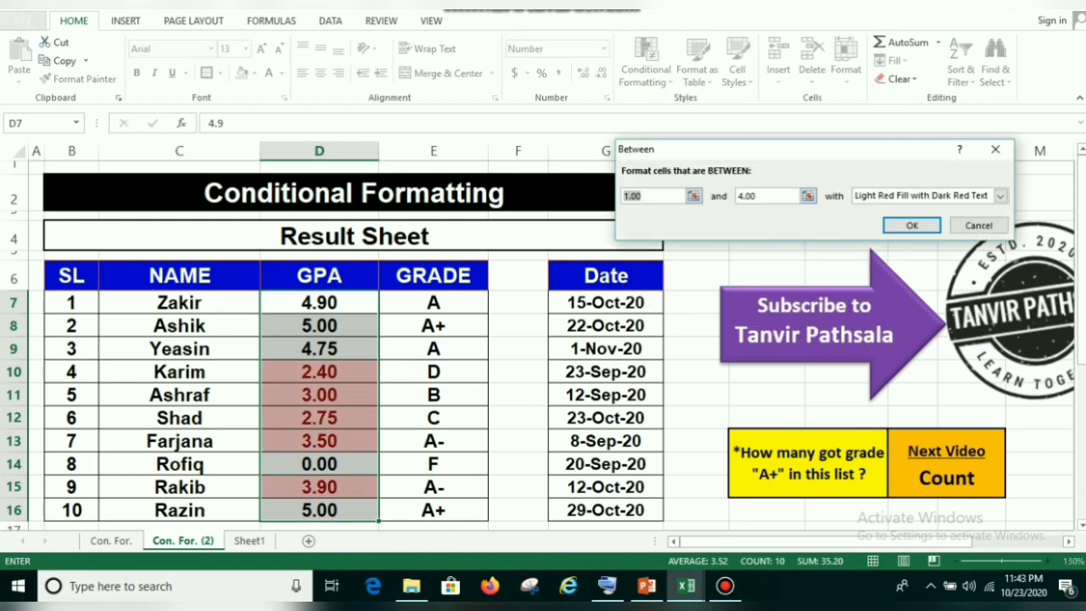
type("3")
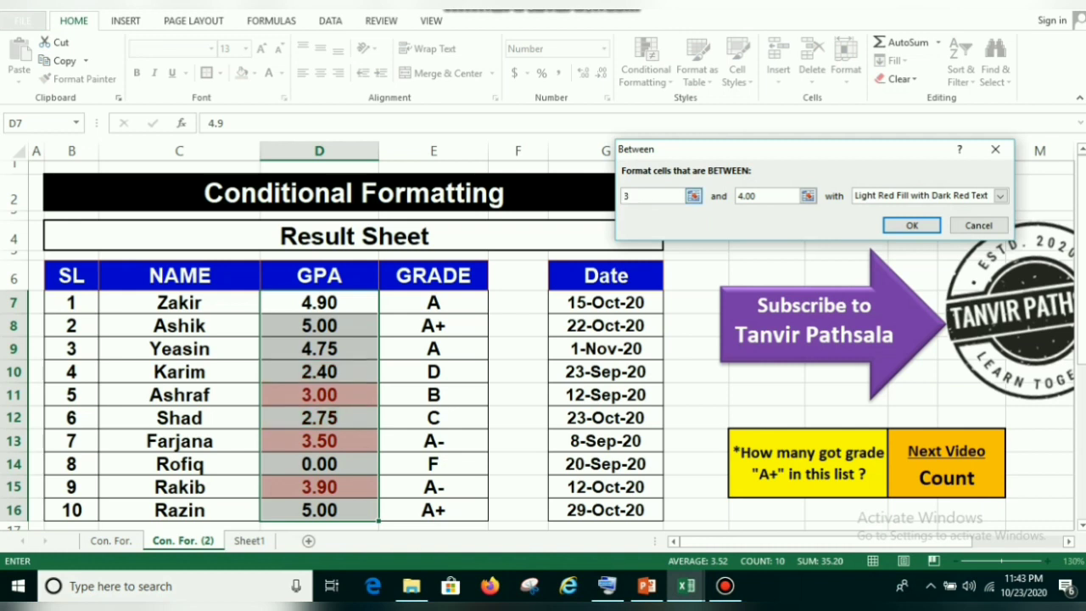
key("Tab")
type("4")
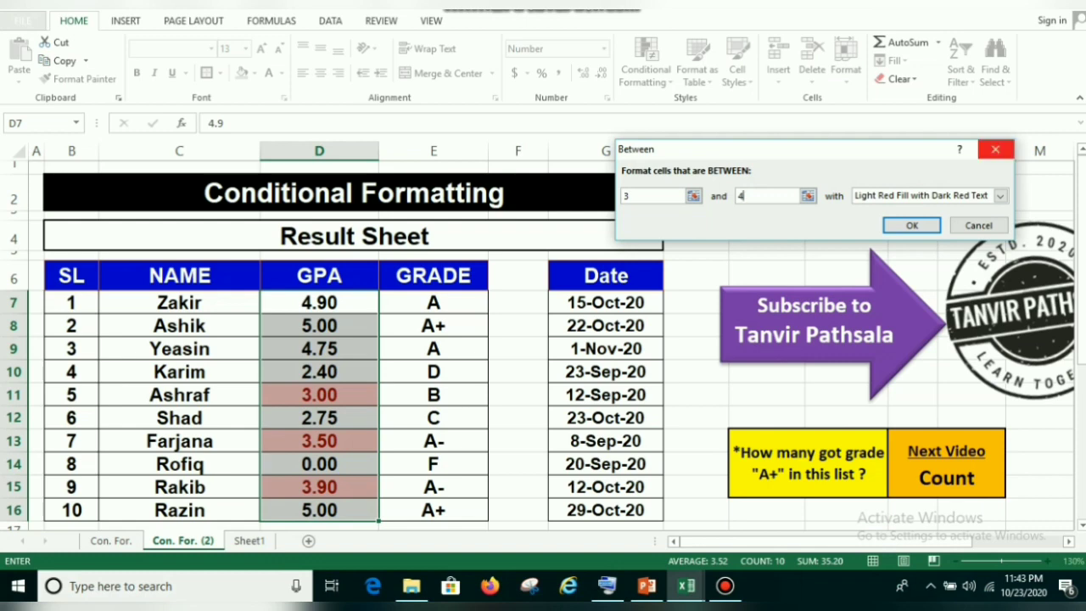
left_click(996, 148)
Try an Equal To highlight rule for the value 5 on the GPA values in D7:D16, dismissing it without applying.
left_click(645, 67)
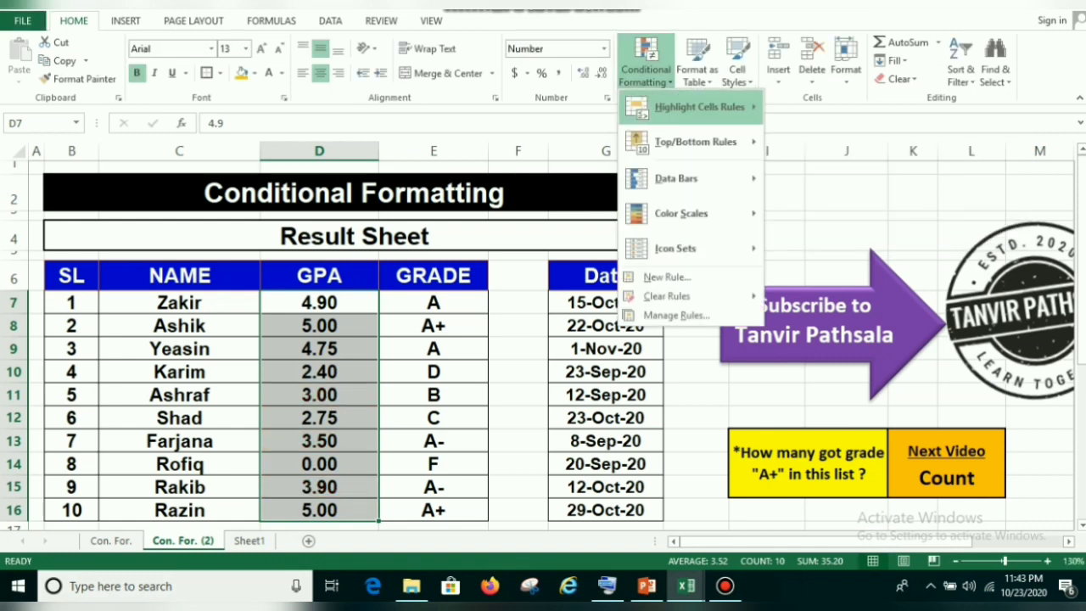
mouse_move(696, 105)
left_click(806, 211)
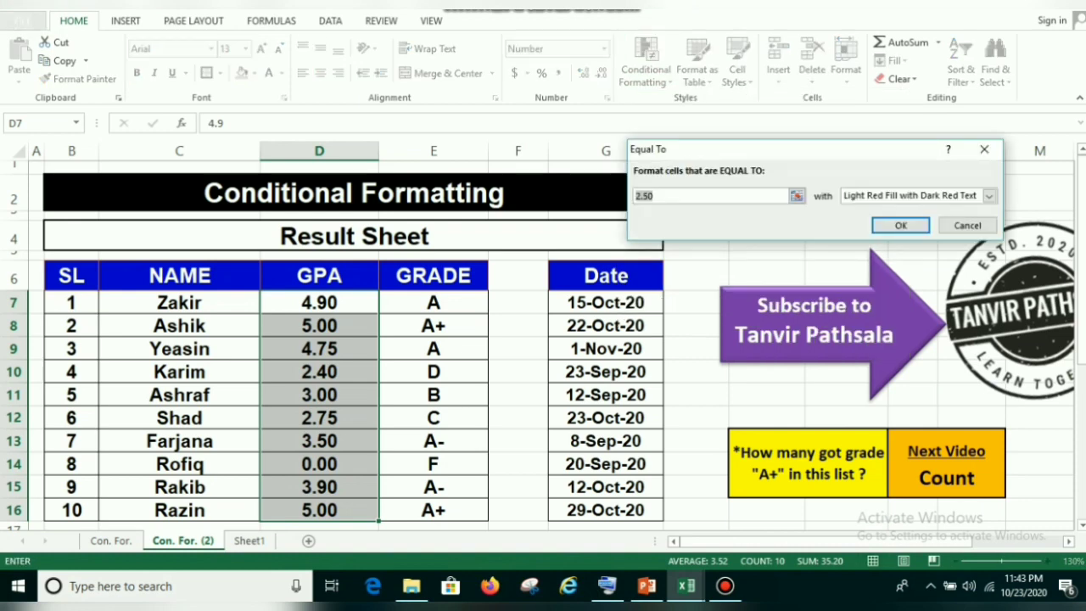
type("5")
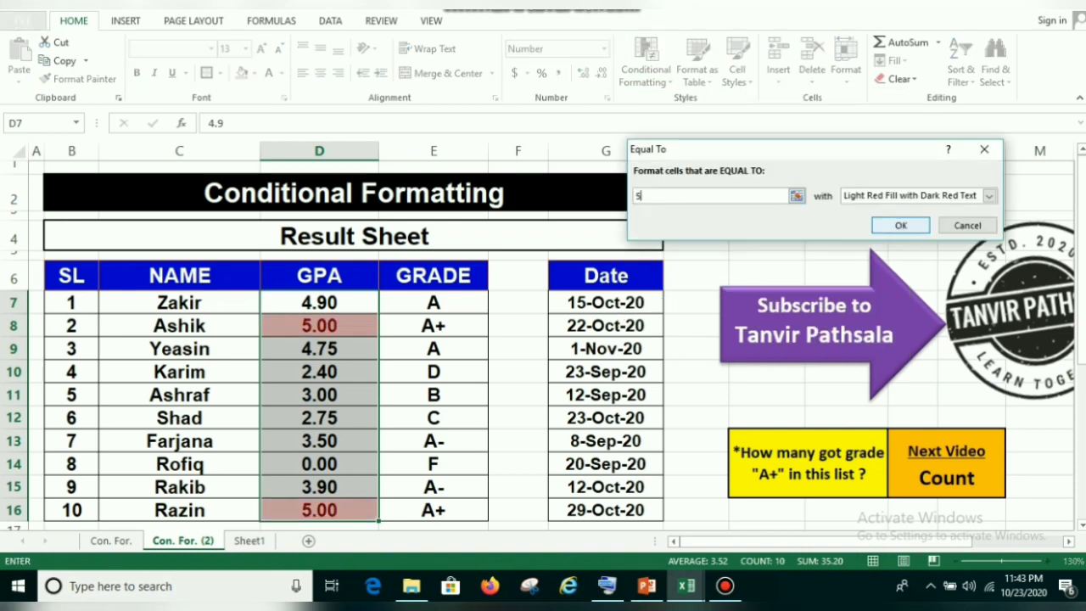
key("Escape")
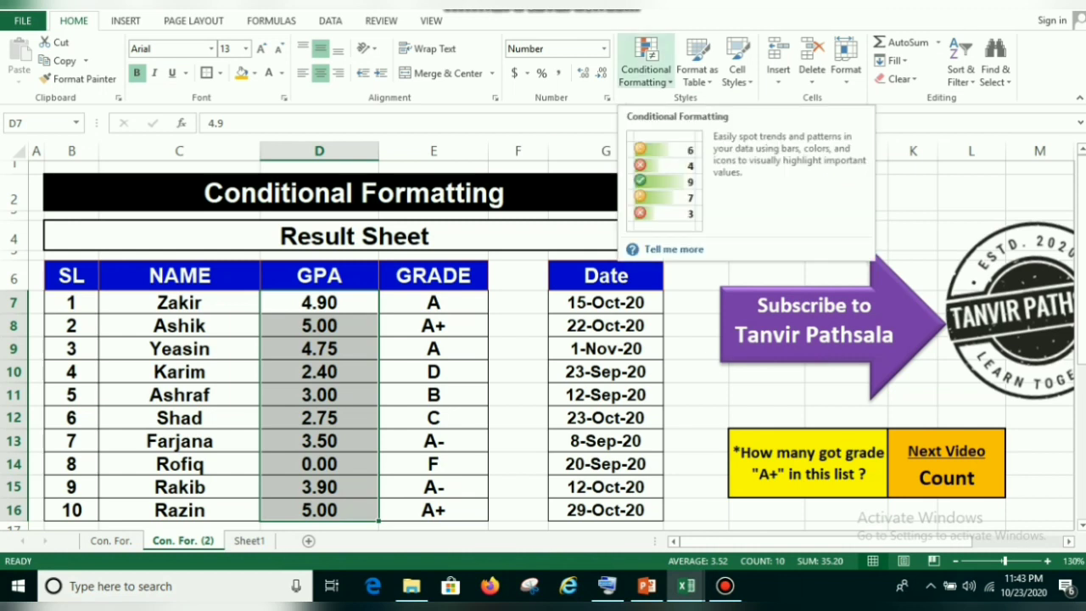
left_click(645, 67)
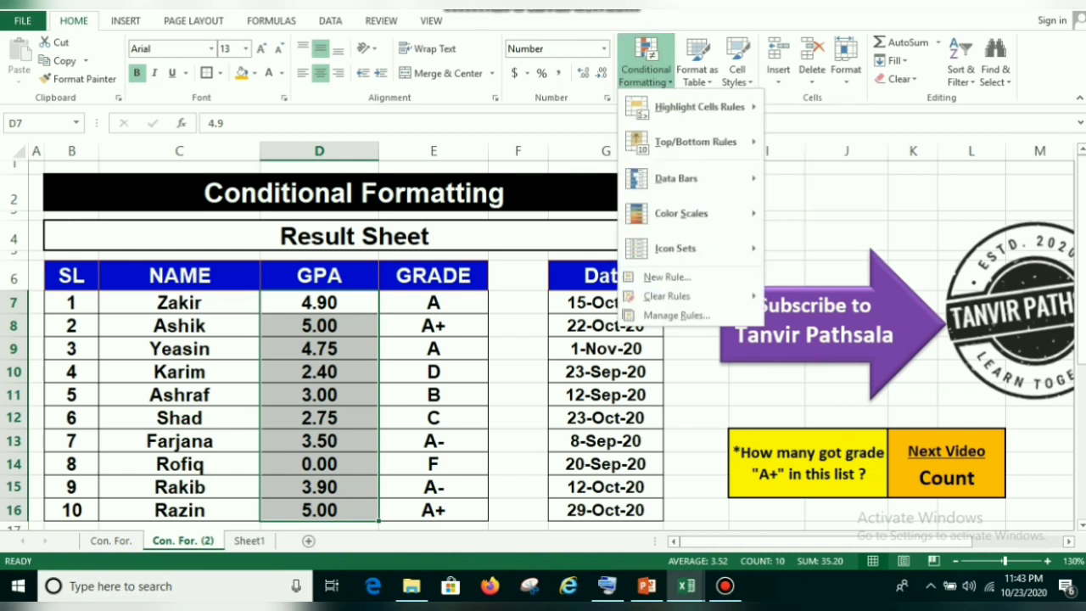
mouse_move(696, 107)
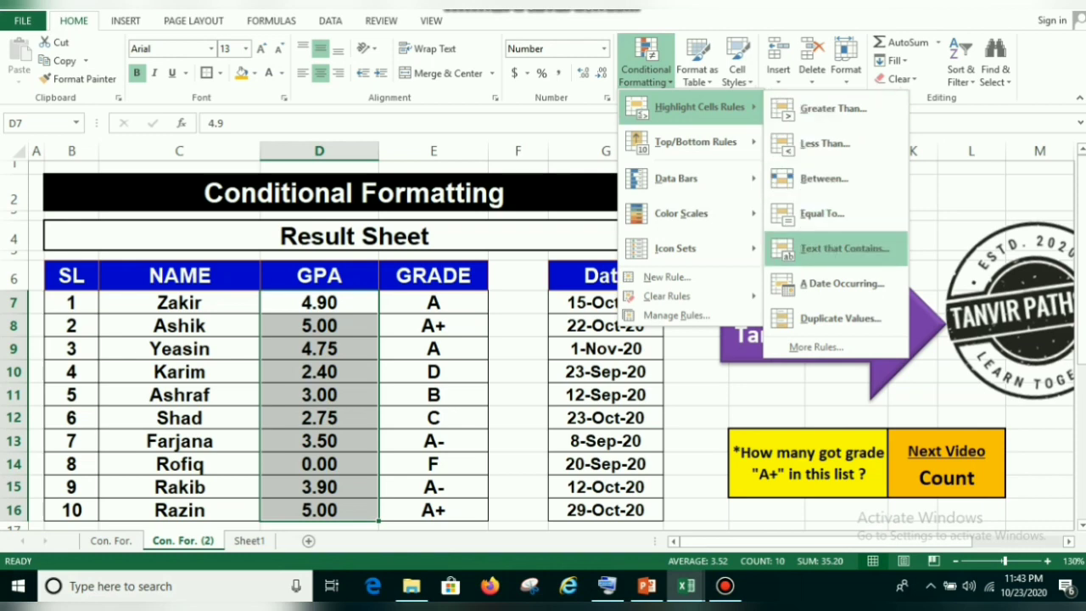
left_click(434, 303)
left_click(433, 303)
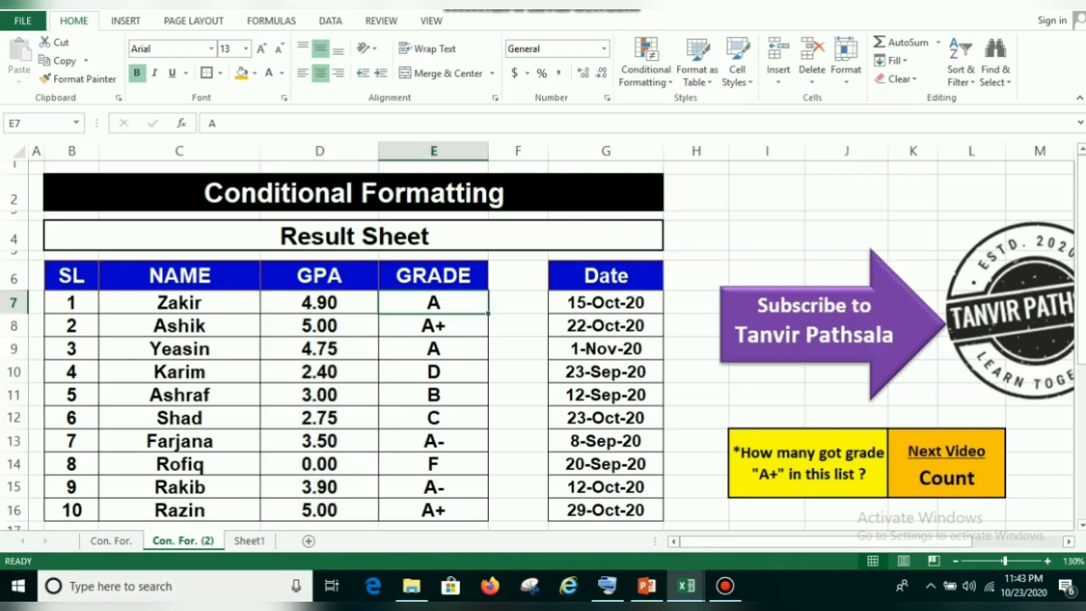
Highlight the grades in E7:E16 that contain the text "A+" using Green Fill with Dark Green Text.
left_click(434, 276)
key("Down")
key("shift+Down")
key("shift+Down")
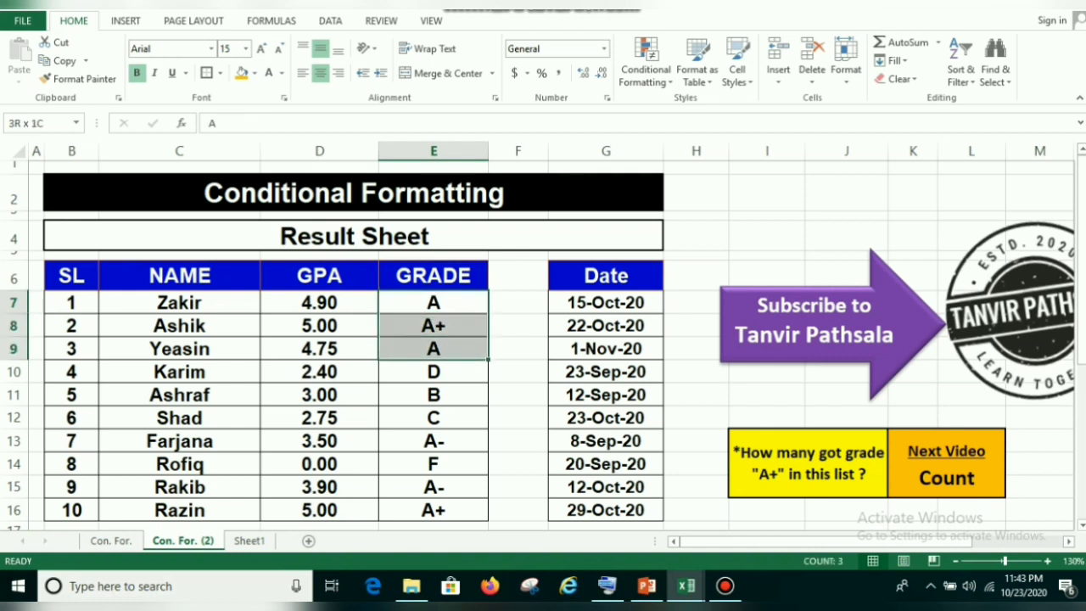
key("shift+Down")
key("shift+Down")
key("shift+Down")
key("shift+Down")
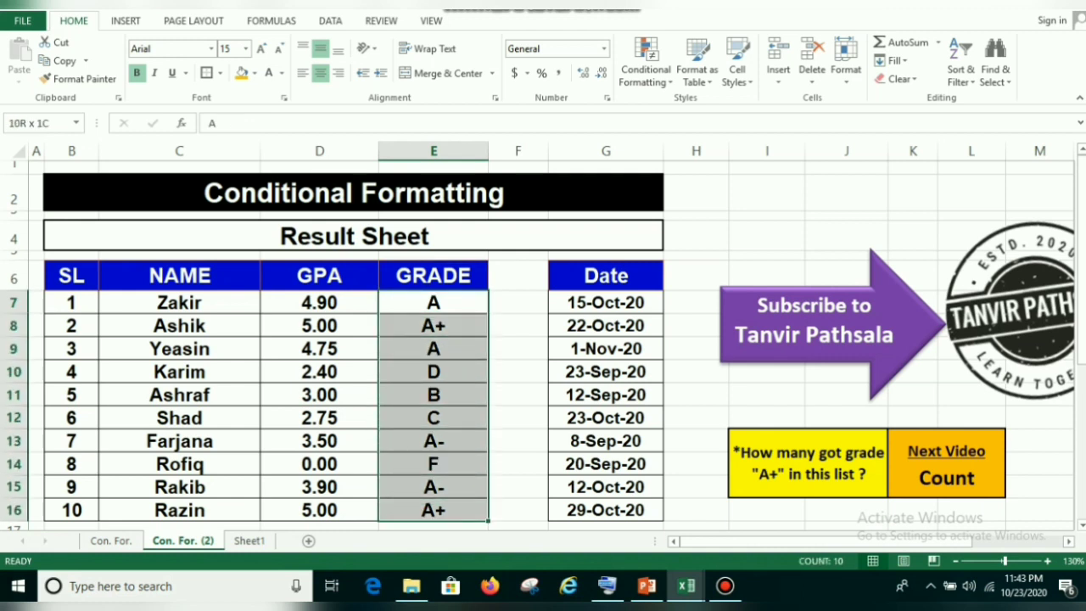
left_click(645, 63)
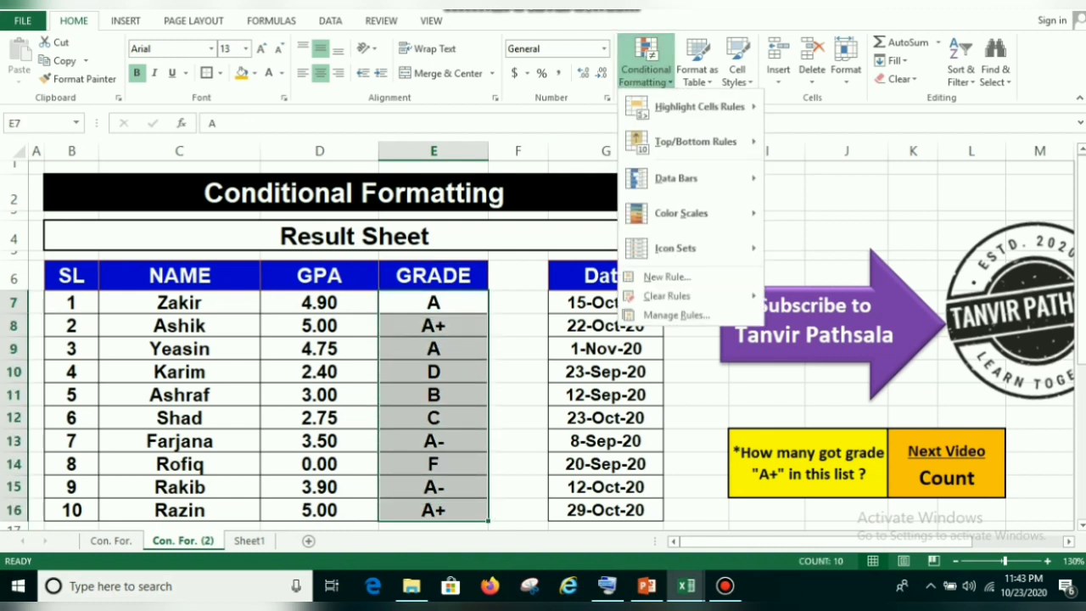
mouse_move(699, 107)
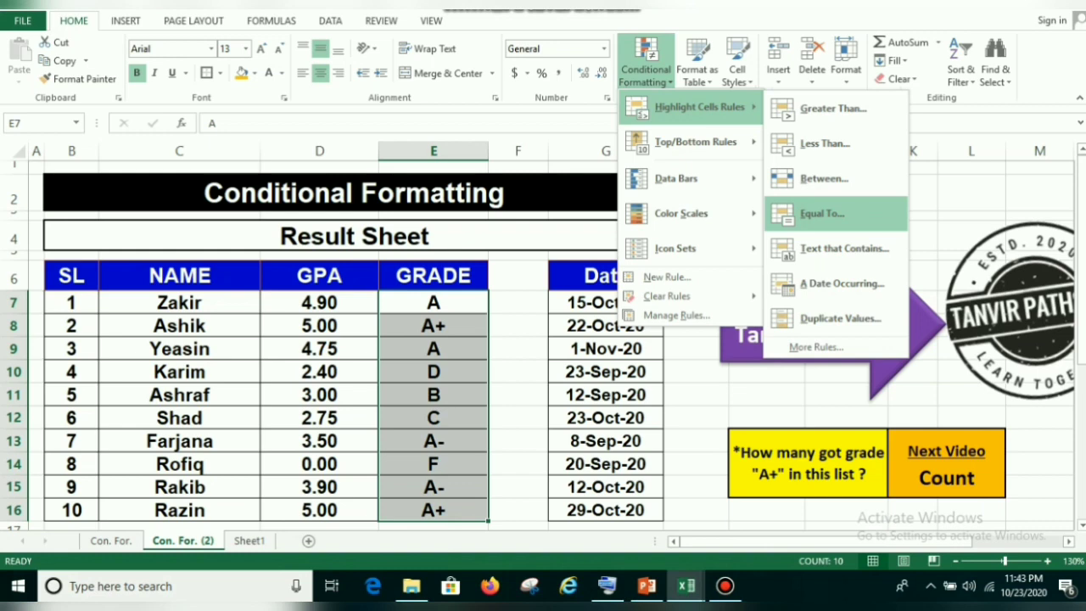
left_click(845, 248)
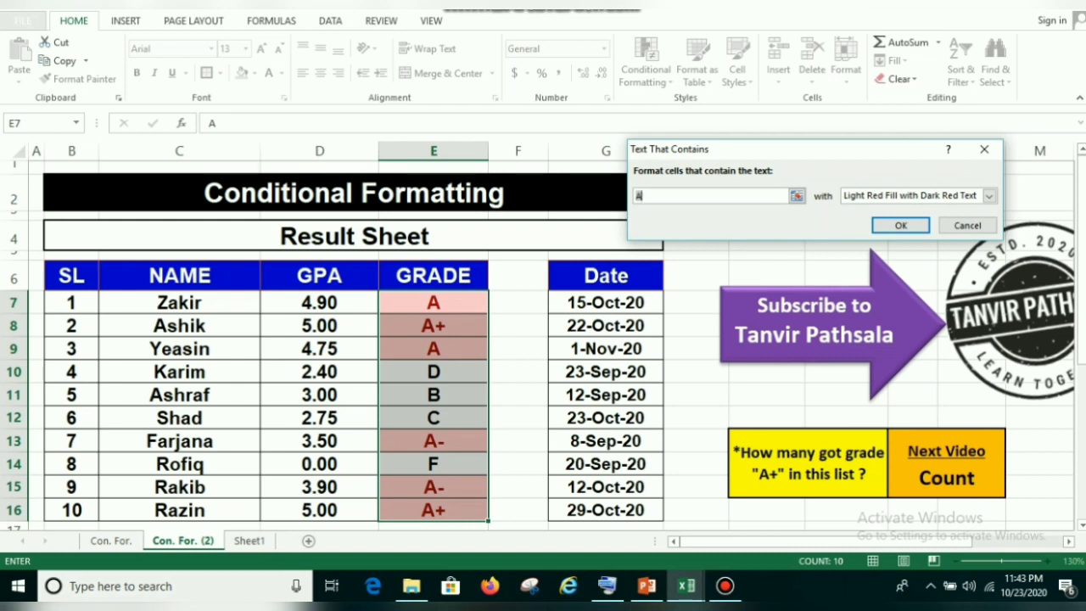
type("A+")
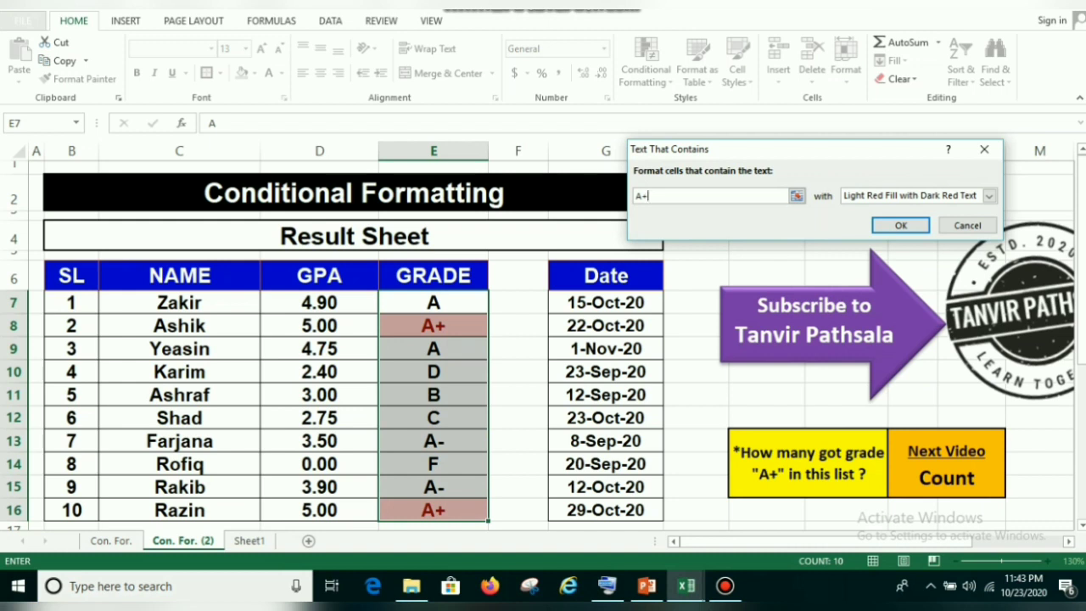
left_click(989, 196)
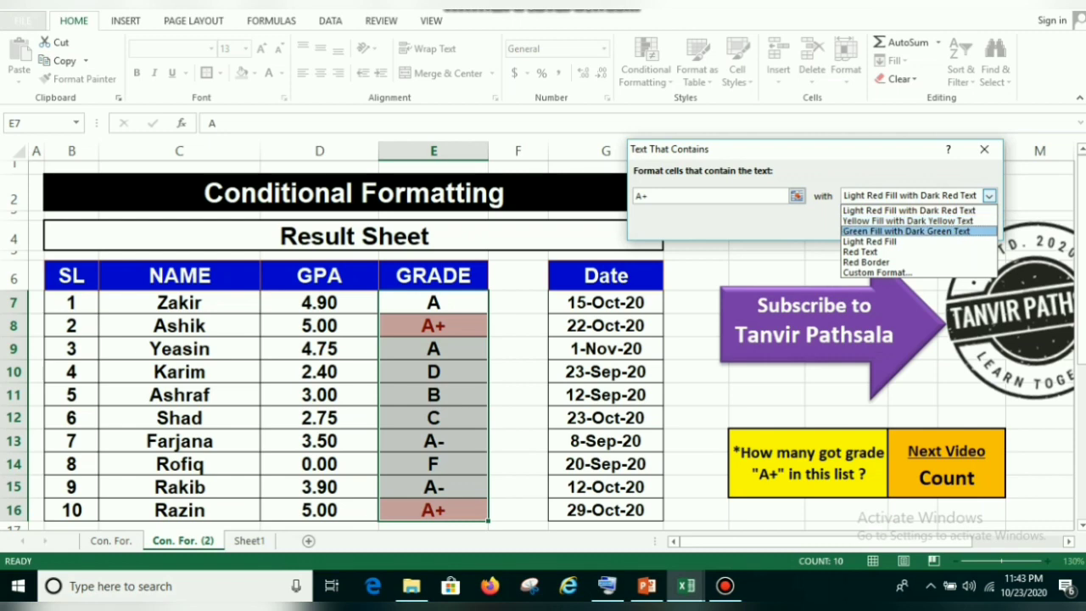
left_click(906, 231)
left_click(901, 225)
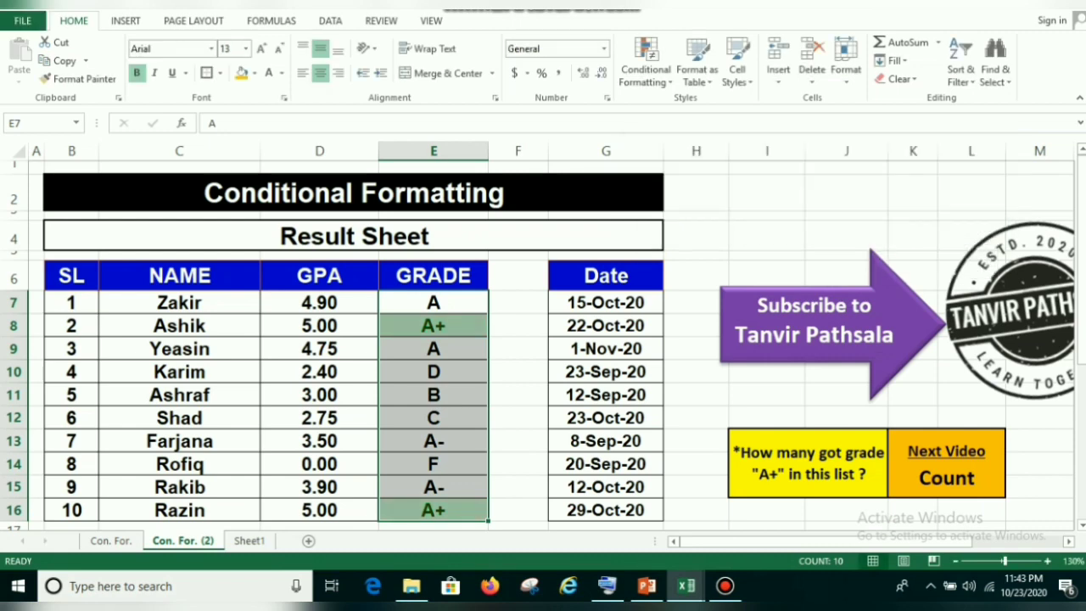
Inspect the highlighted A+ grades in cells E8 and E16 of the GRADE column.
left_click(518, 349)
left_click(433, 326)
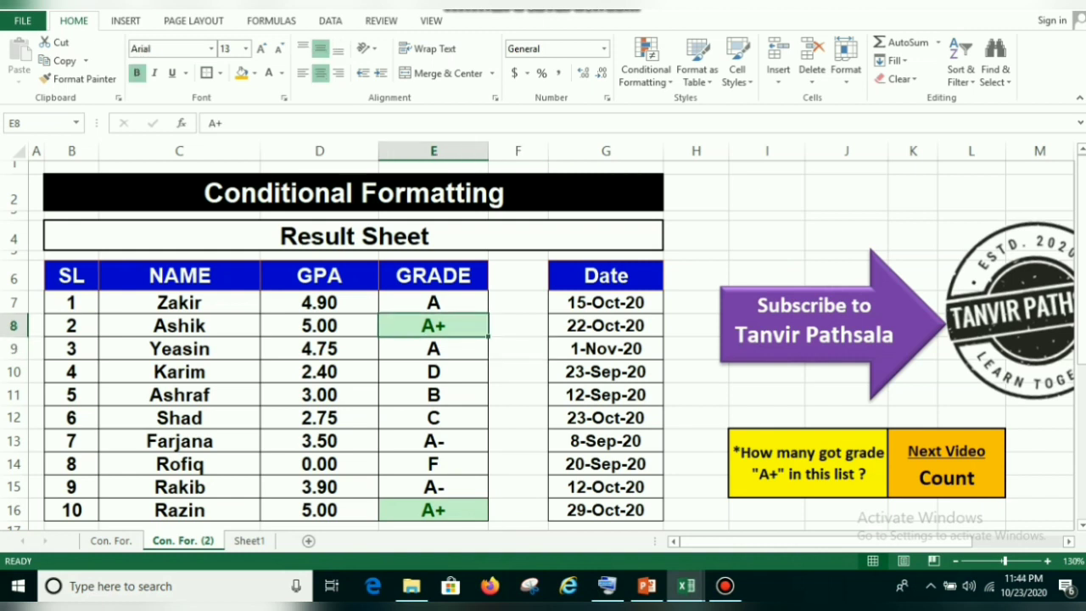
left_click(434, 510)
left_click(433, 326)
left_click(434, 510)
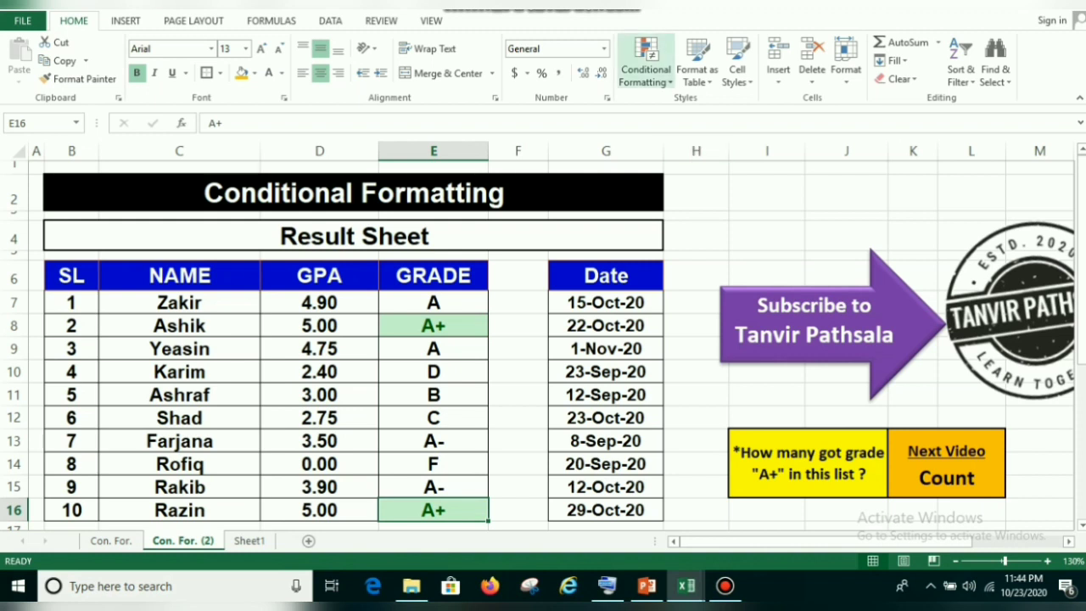
left_click(646, 74)
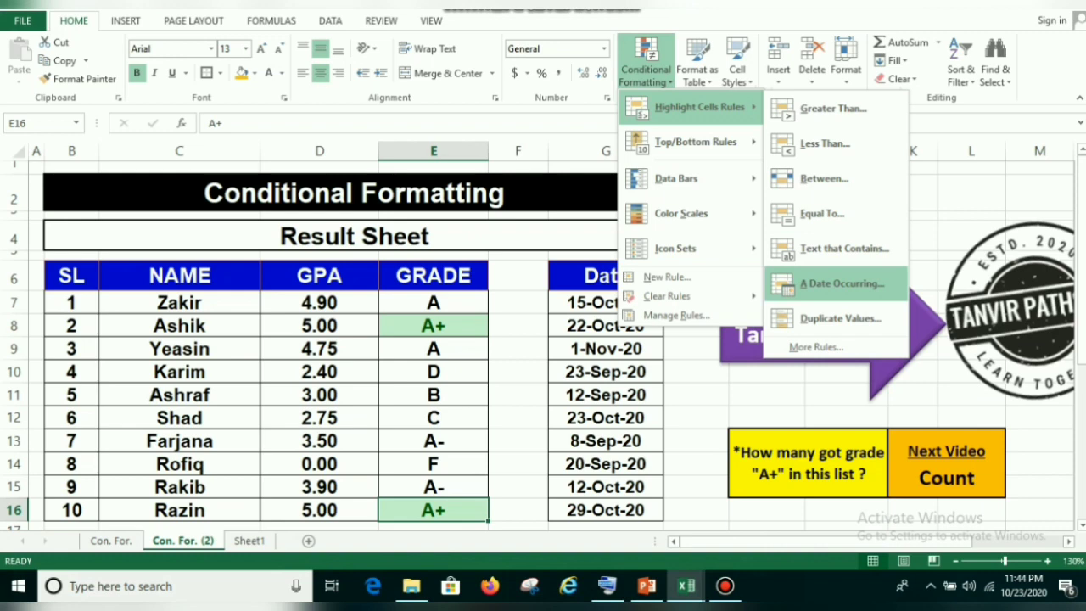
key("Escape")
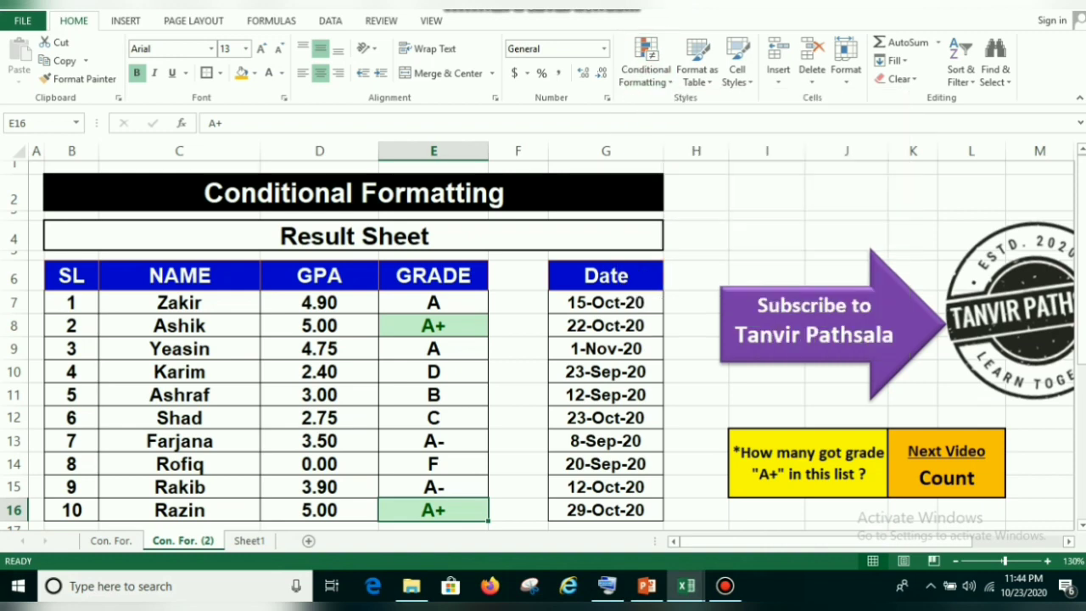
Highlight the dates in G7:G16 that occur in Last month using Light Red Fill with Dark Red Text.
left_click_drag(606, 303, 605, 512)
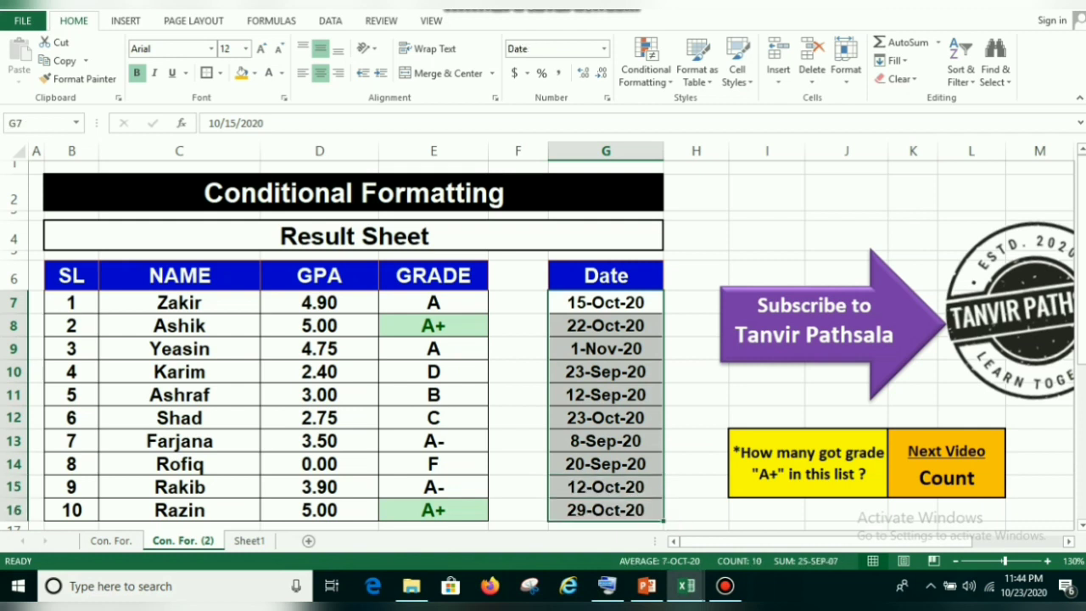
left_click(645, 75)
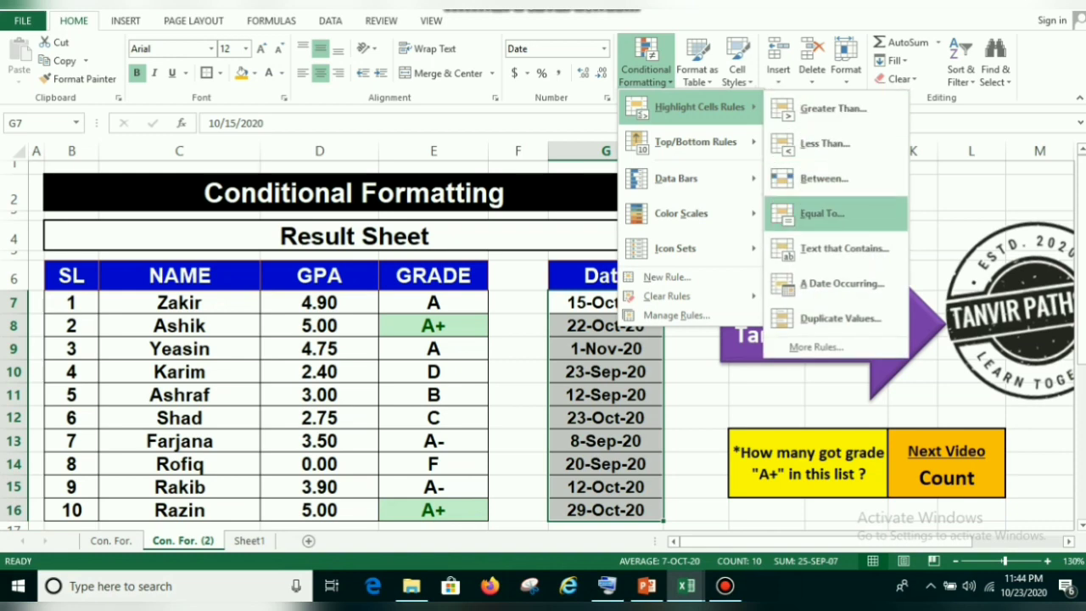
left_click(842, 283)
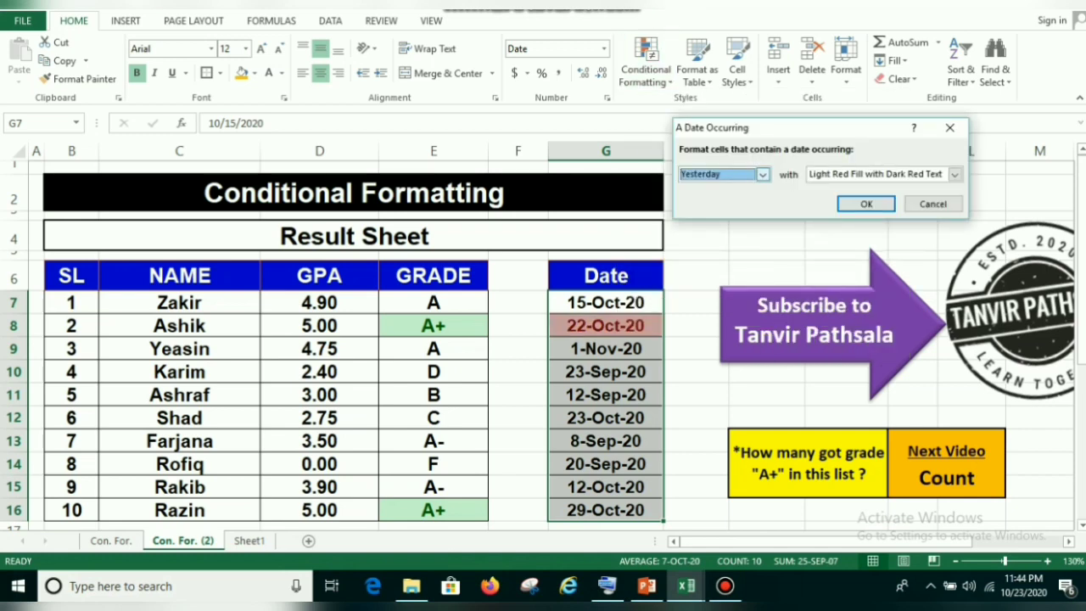
left_click(762, 174)
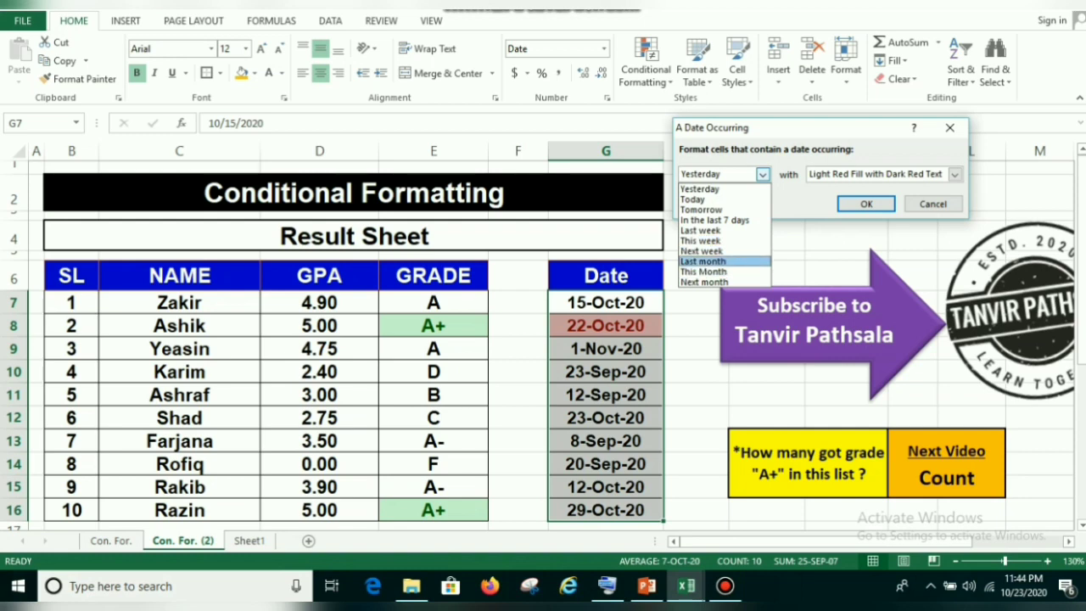
left_click(703, 260)
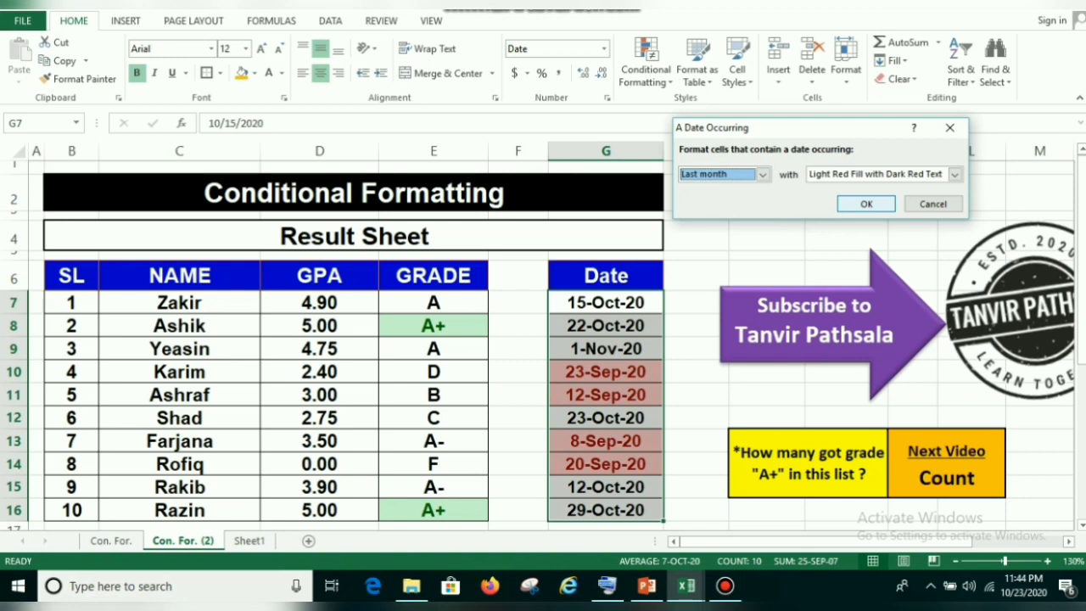
left_click(955, 174)
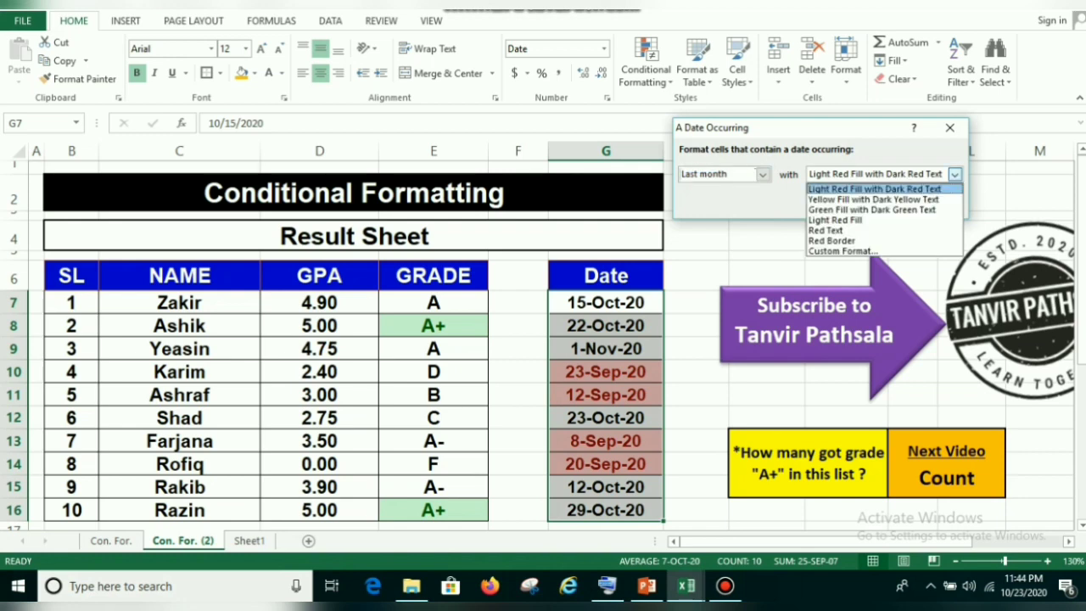
left_click(955, 174)
left_click(866, 203)
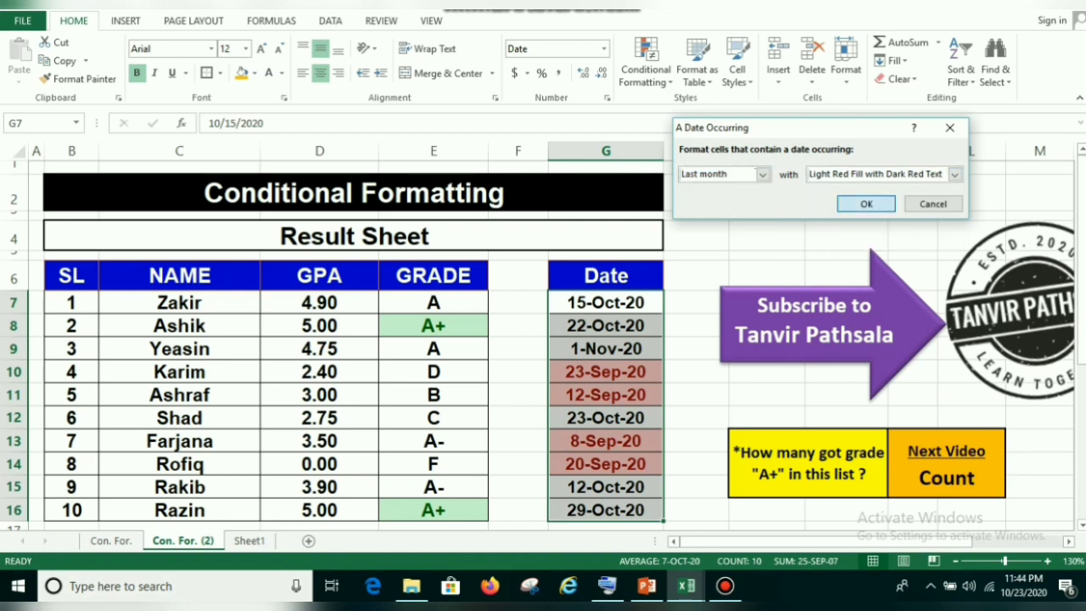
Inspect the highlighted dates in G10, G11, G13 and G14, and look at the Duplicate Values rule among the highlight rules.
left_click(696, 372)
left_click(606, 372)
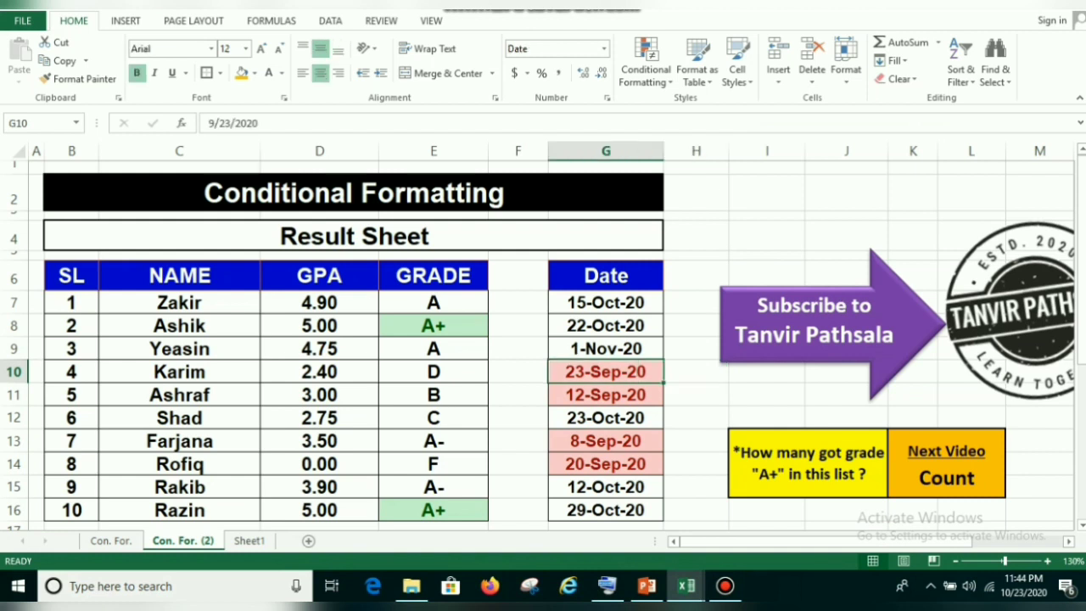
left_click(606, 395)
left_click(606, 441)
left_click(605, 465)
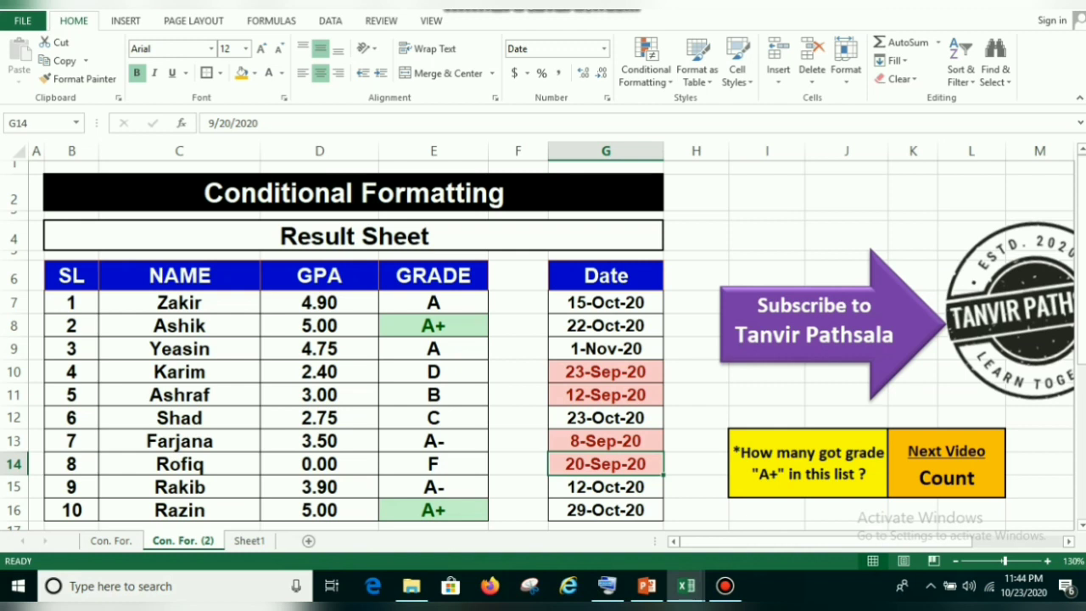
left_click(645, 64)
mouse_move(700, 106)
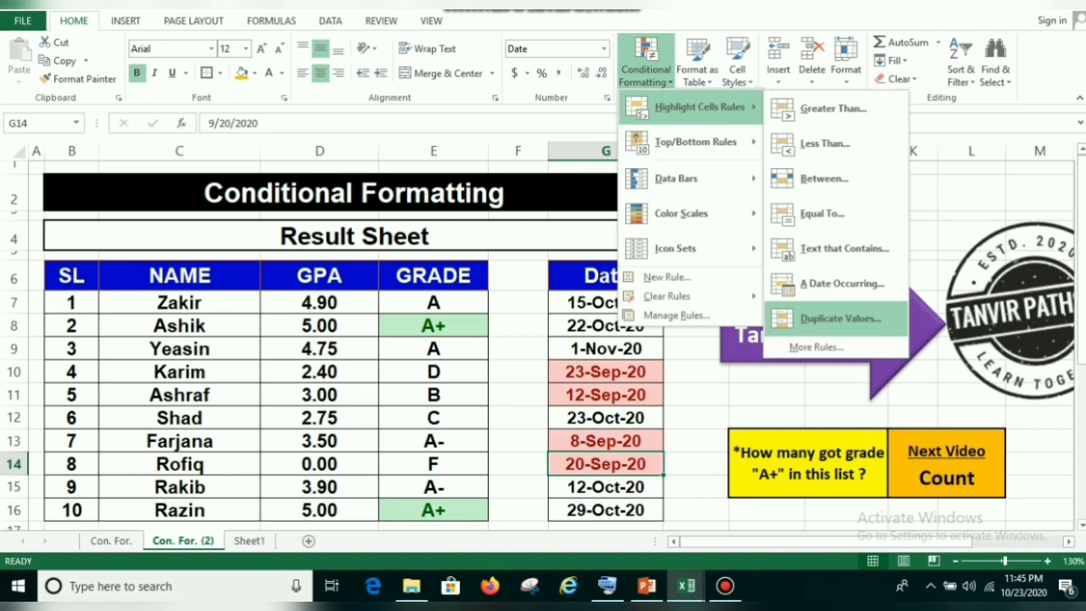
key("Escape")
key("Escape")
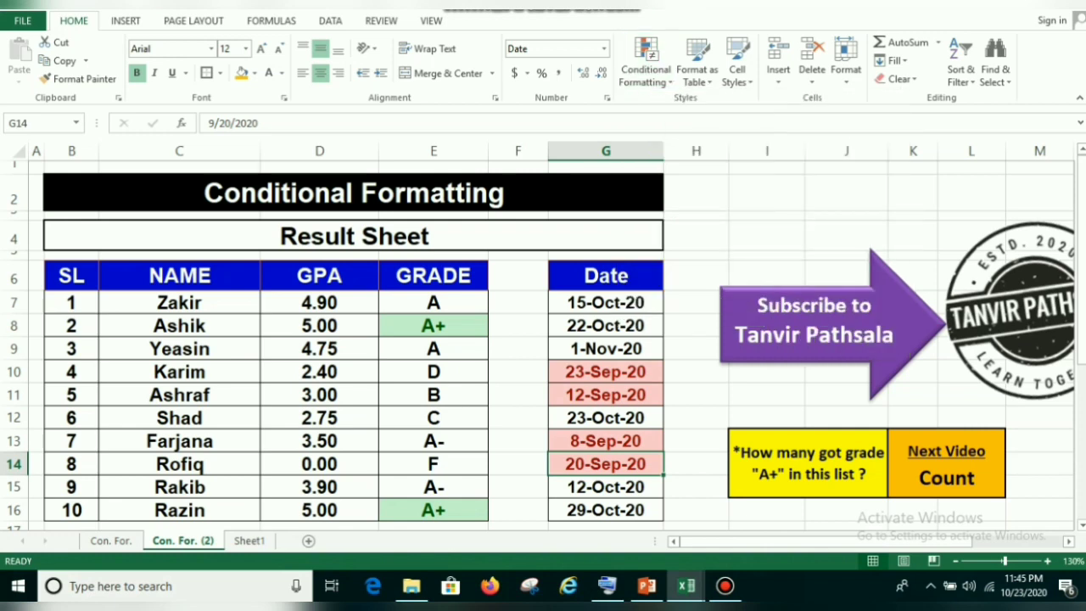
Highlight the duplicate grades in E7:E16 using Yellow Fill with Dark Yellow Text.
left_click(433, 303)
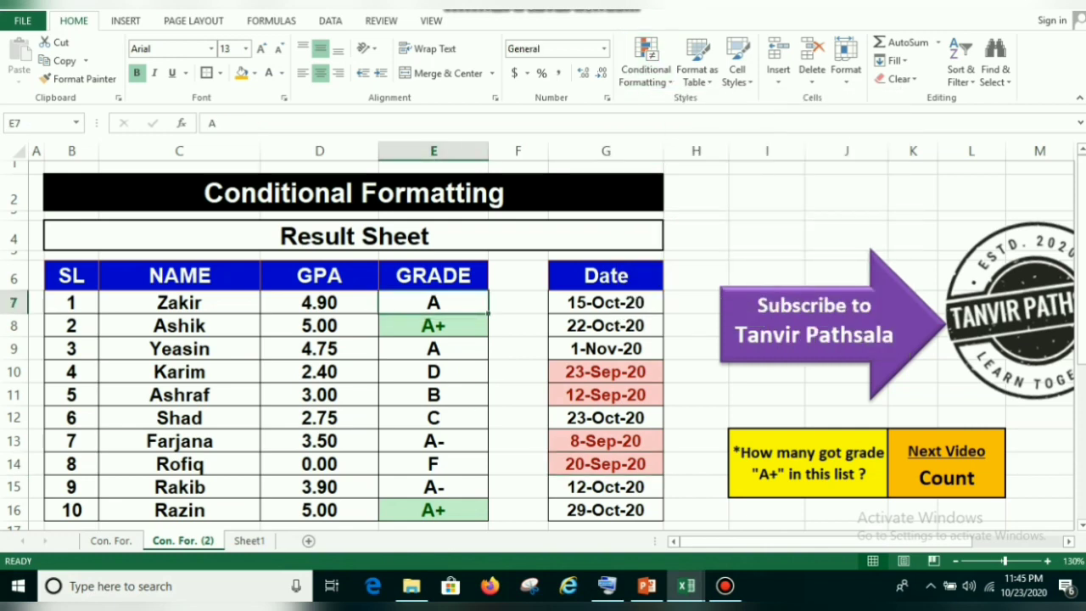
left_click_drag(433, 303, 434, 371)
left_click(433, 371)
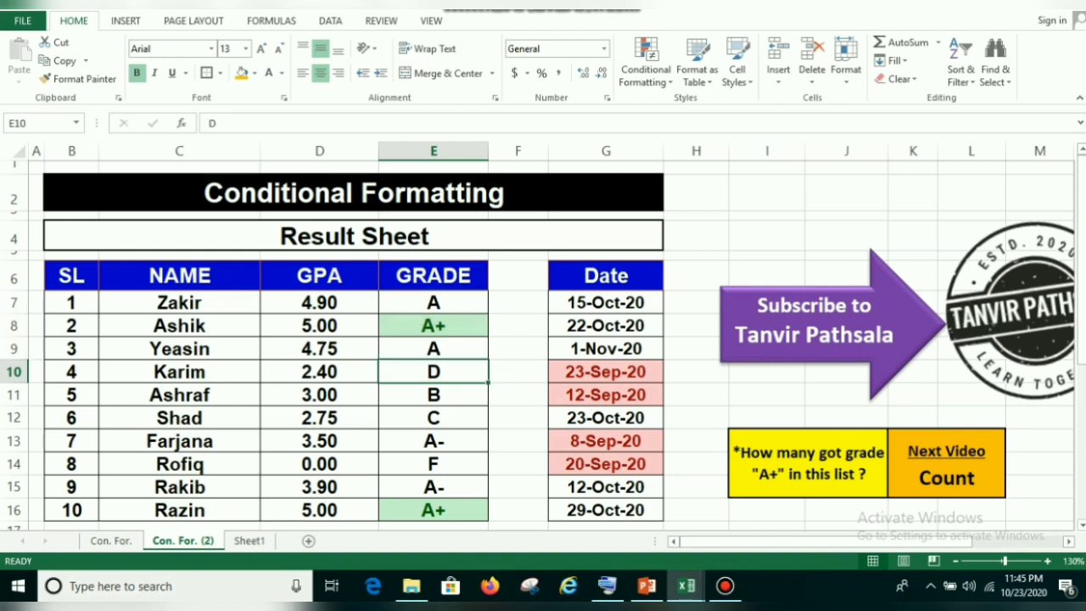
left_click_drag(433, 303, 433, 510)
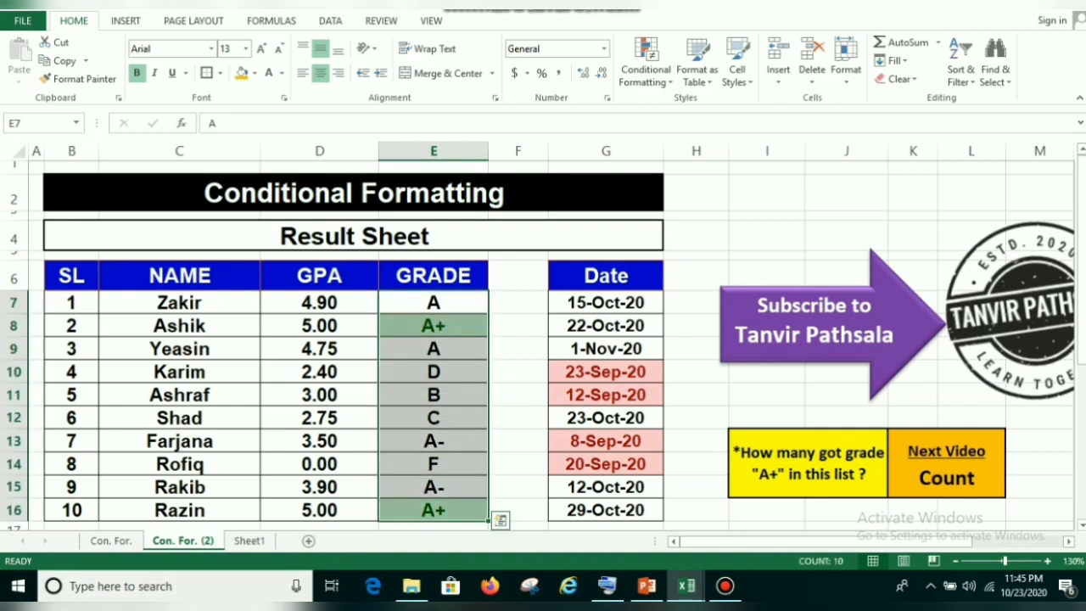
left_click(434, 510)
left_click_drag(433, 303, 434, 510)
left_click(433, 510)
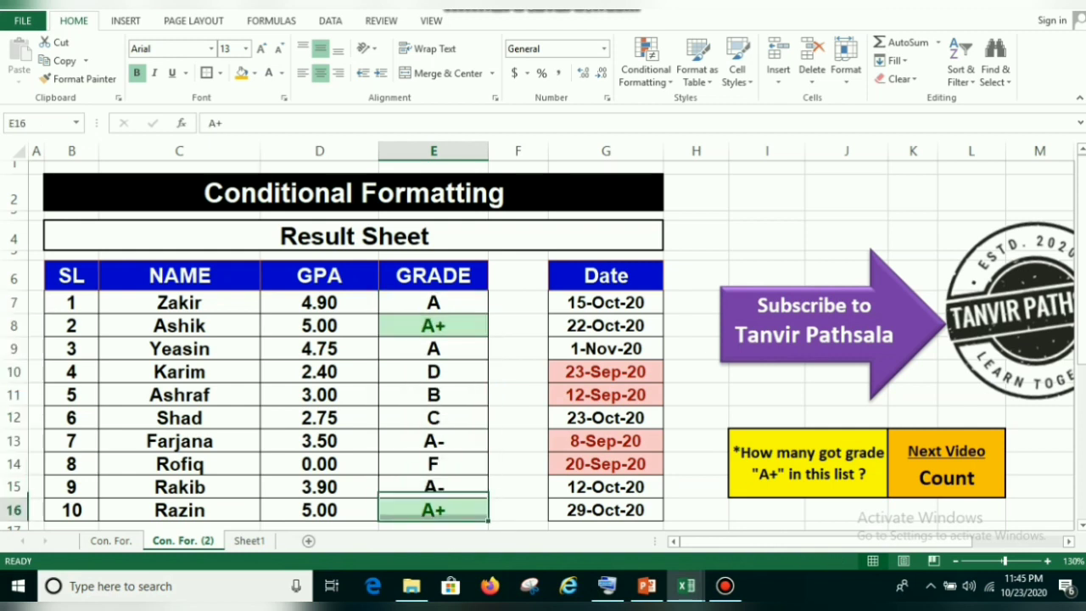
left_click_drag(433, 302, 434, 510)
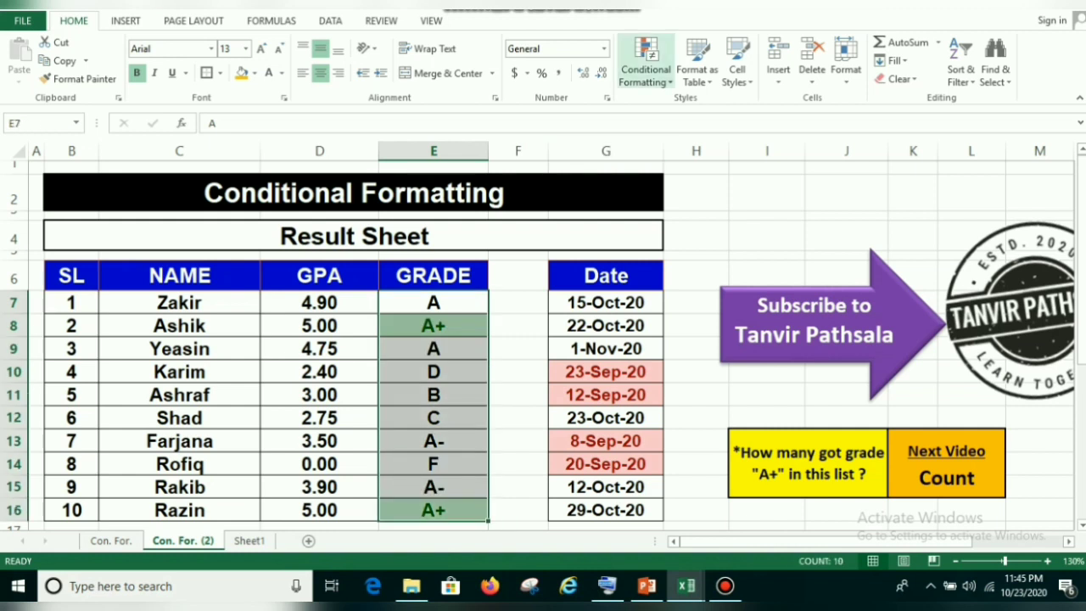
left_click(646, 68)
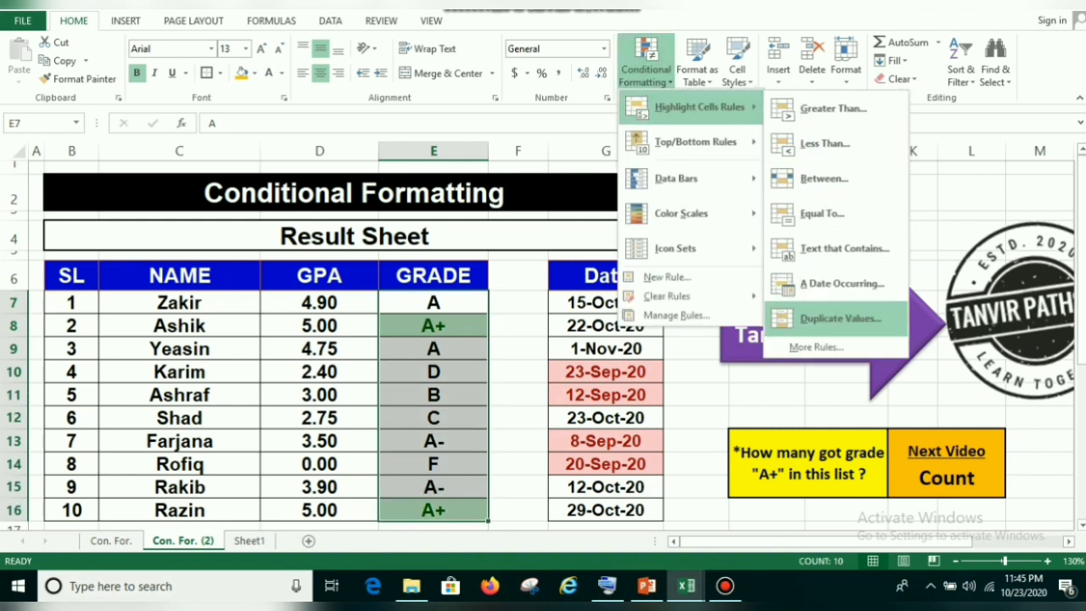
left_click(840, 318)
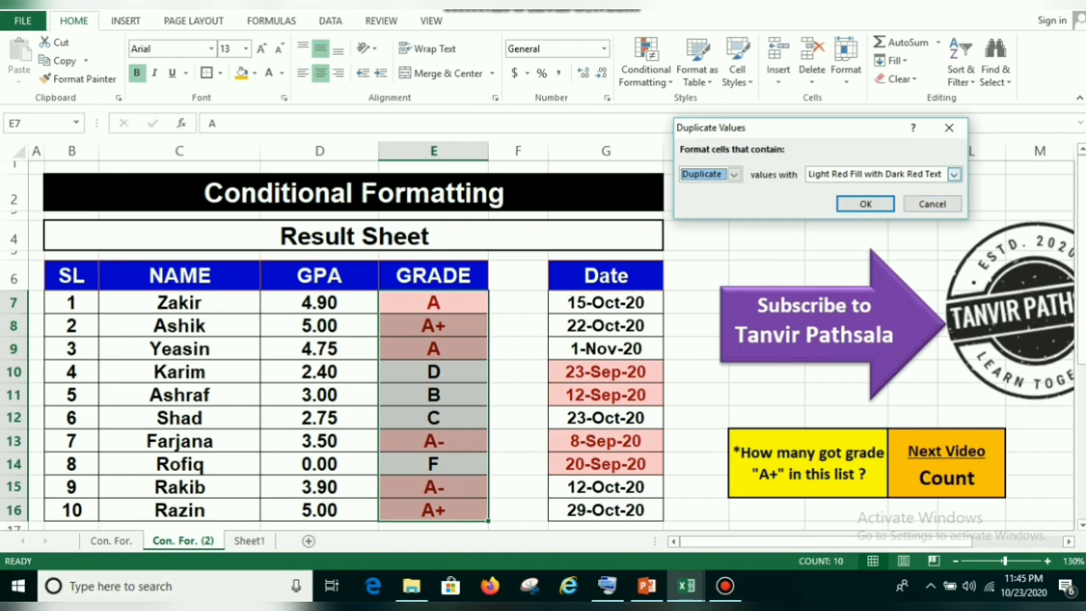
left_click(954, 173)
left_click(872, 199)
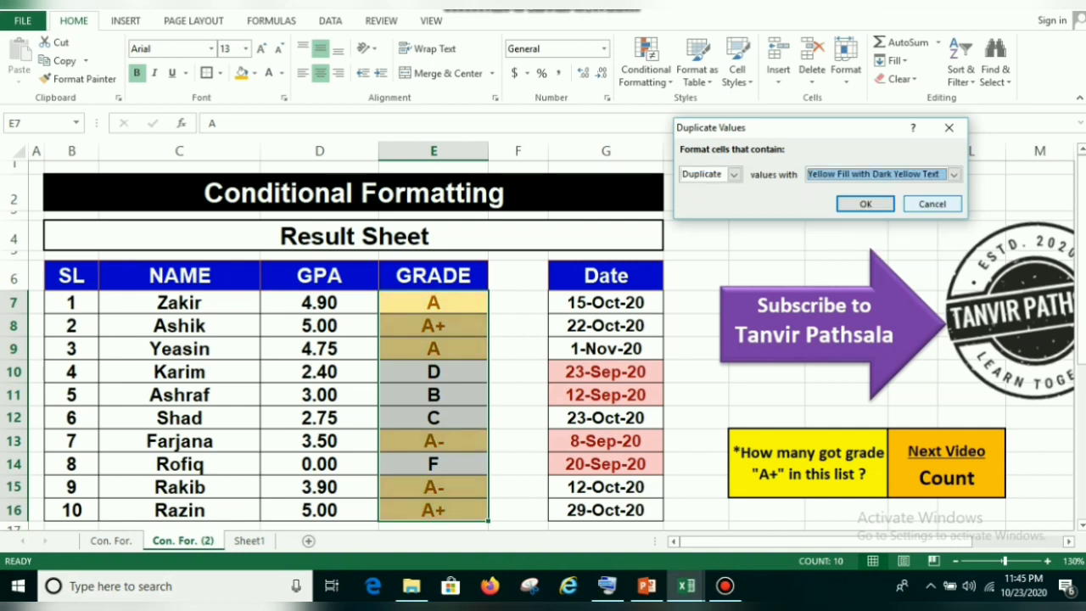
left_click(866, 204)
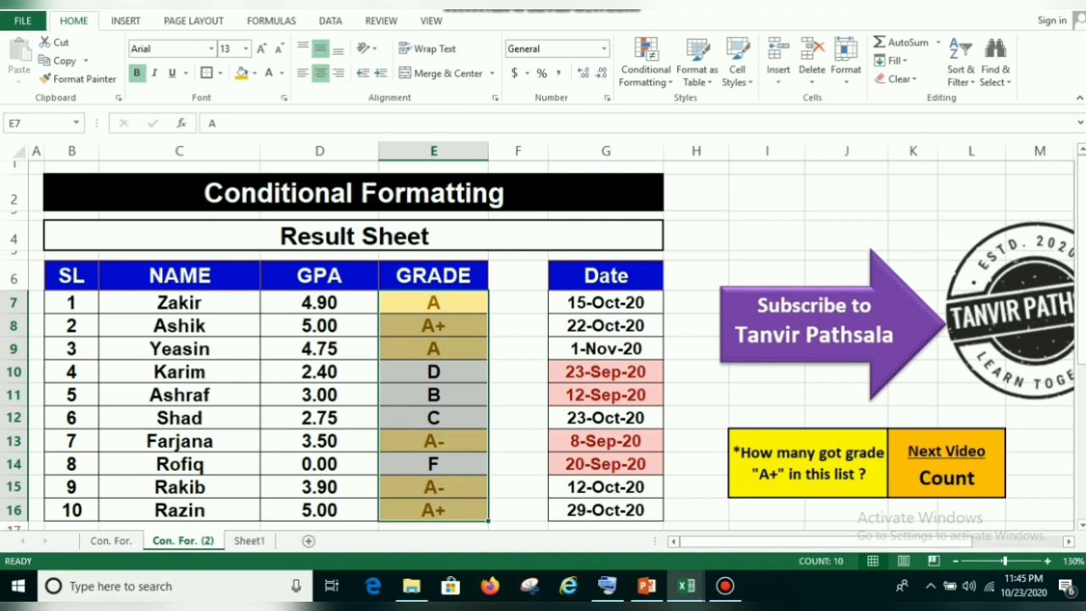
Inspect the highlighted duplicate grades in E7, E8, E9, E13, E15 and E16 of the GRADE column.
left_click(767, 255)
left_click(434, 303)
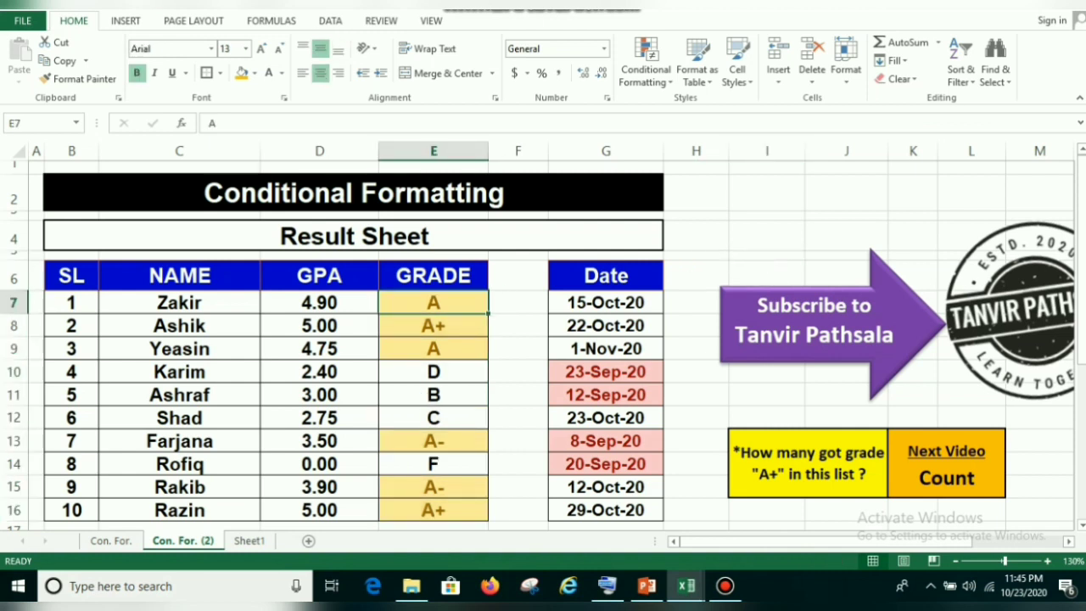
left_click(434, 326)
left_click(433, 349)
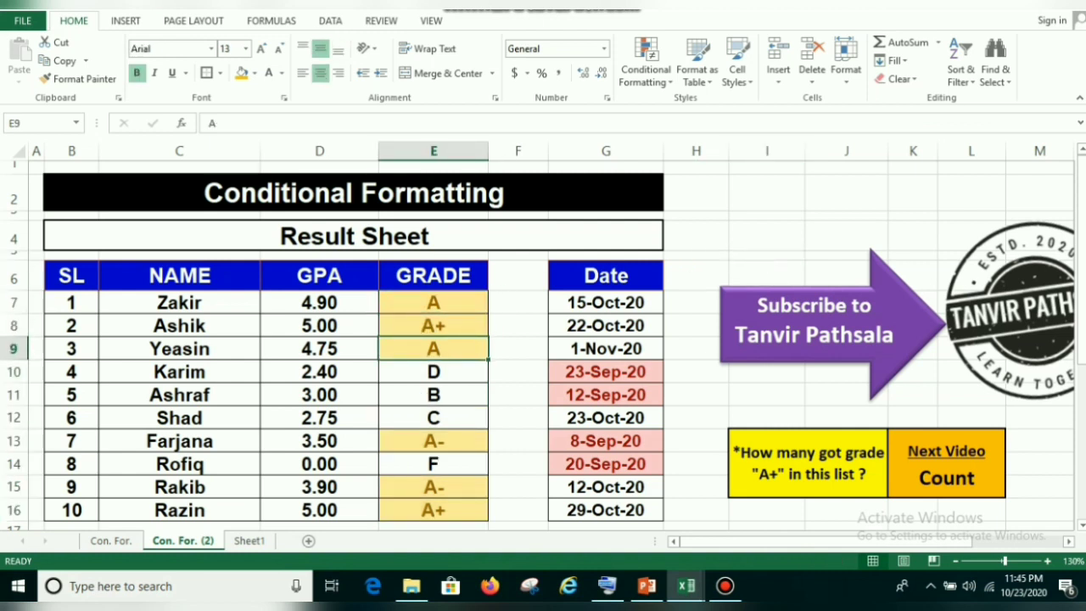
left_click(434, 487)
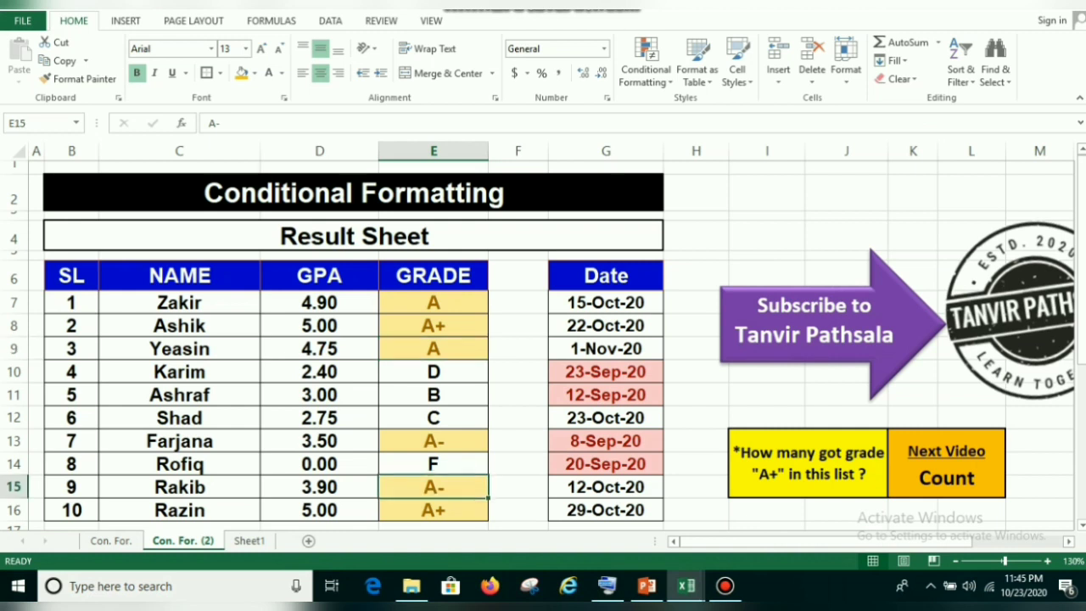
left_click(433, 442)
left_click(433, 487)
left_click(433, 510)
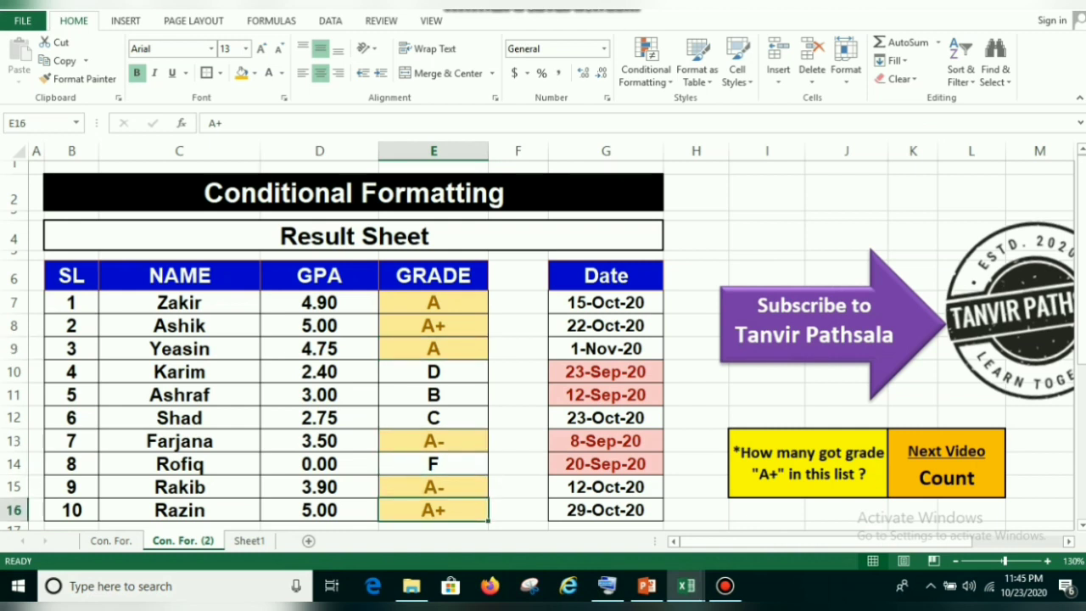
left_click(434, 487)
left_click(434, 441)
left_click(433, 349)
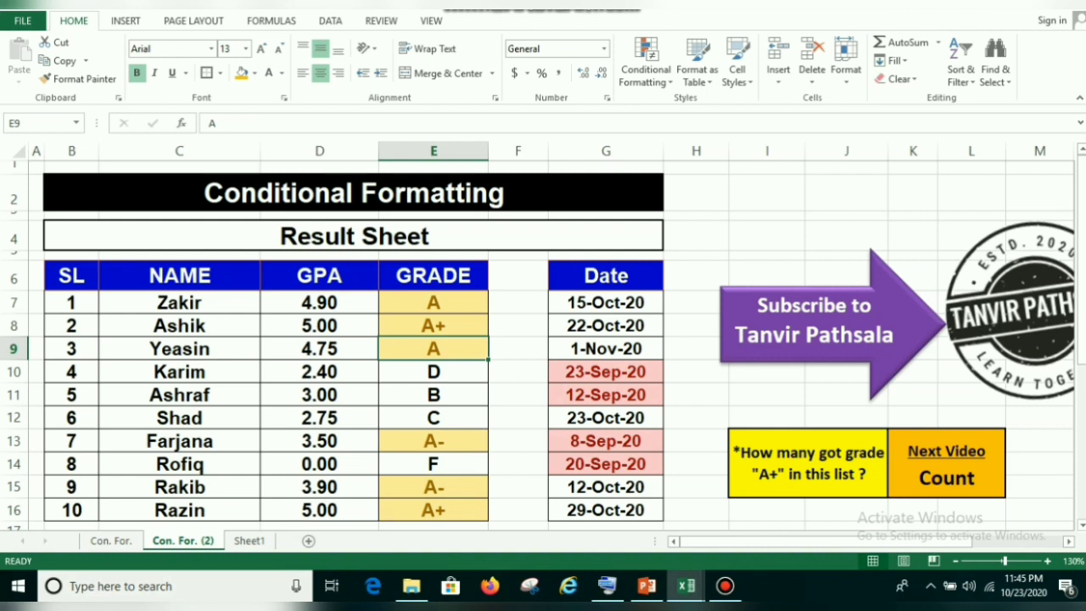
Review the available Highlight Cells Rules for conditional formatting without applying one, and look over the finished result sheet.
left_click(646, 65)
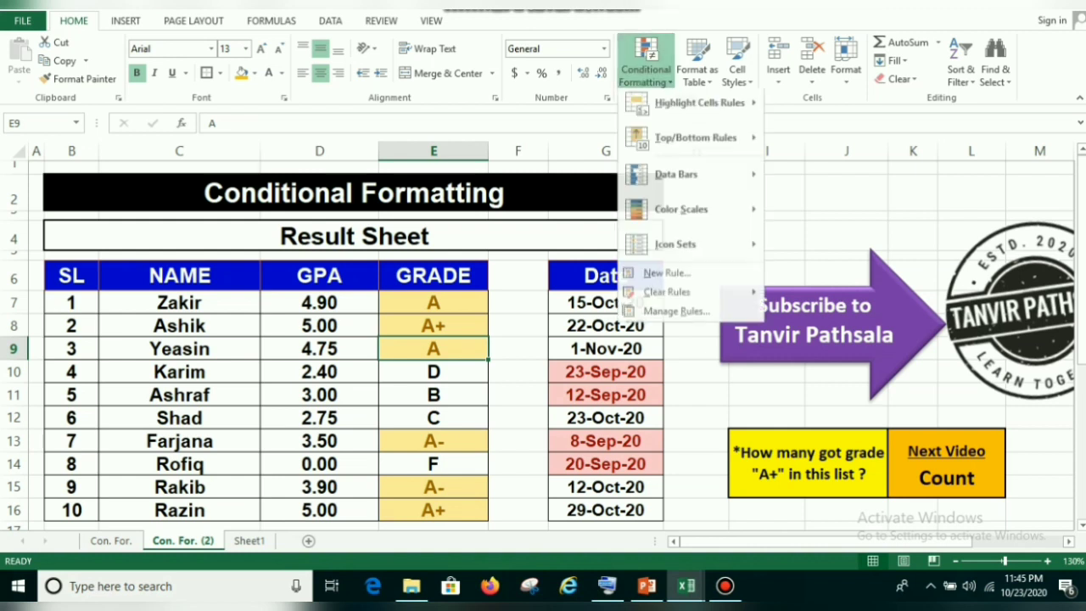
mouse_move(699, 108)
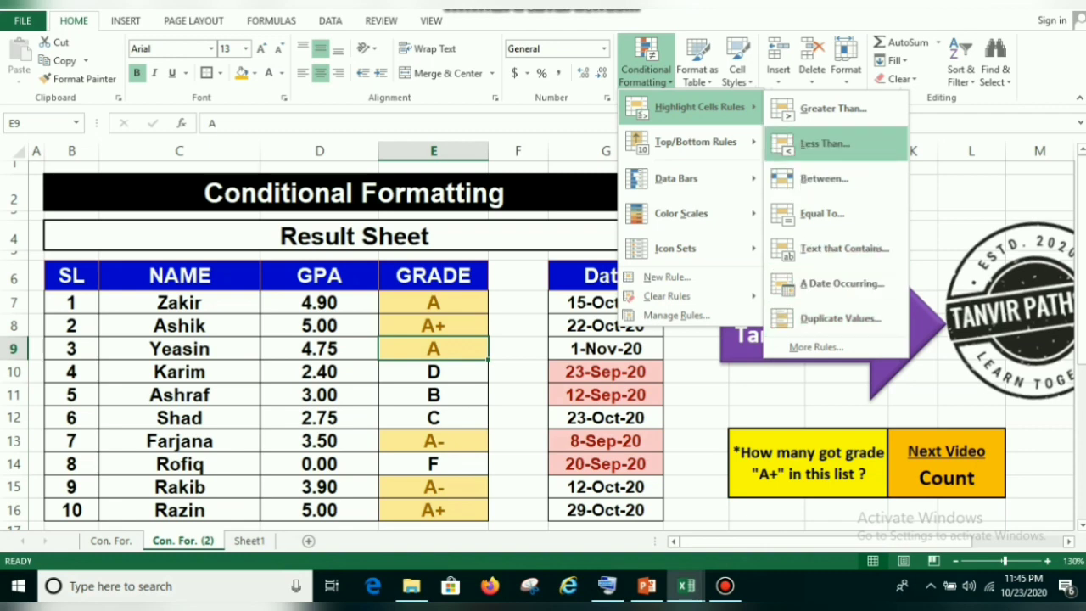
key("Escape")
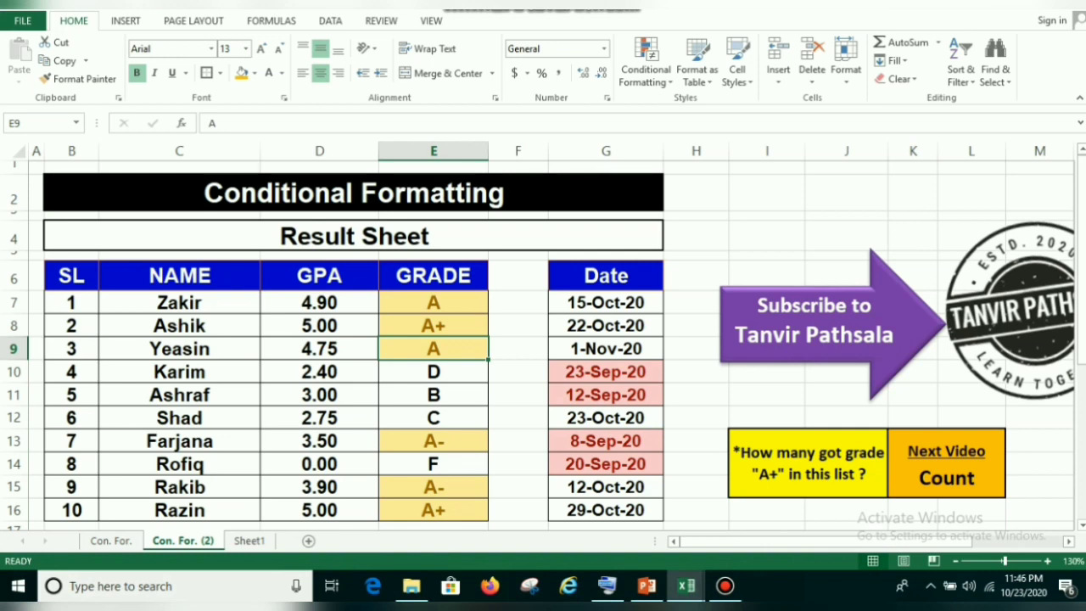
scroll(543, 339, "down", 1)
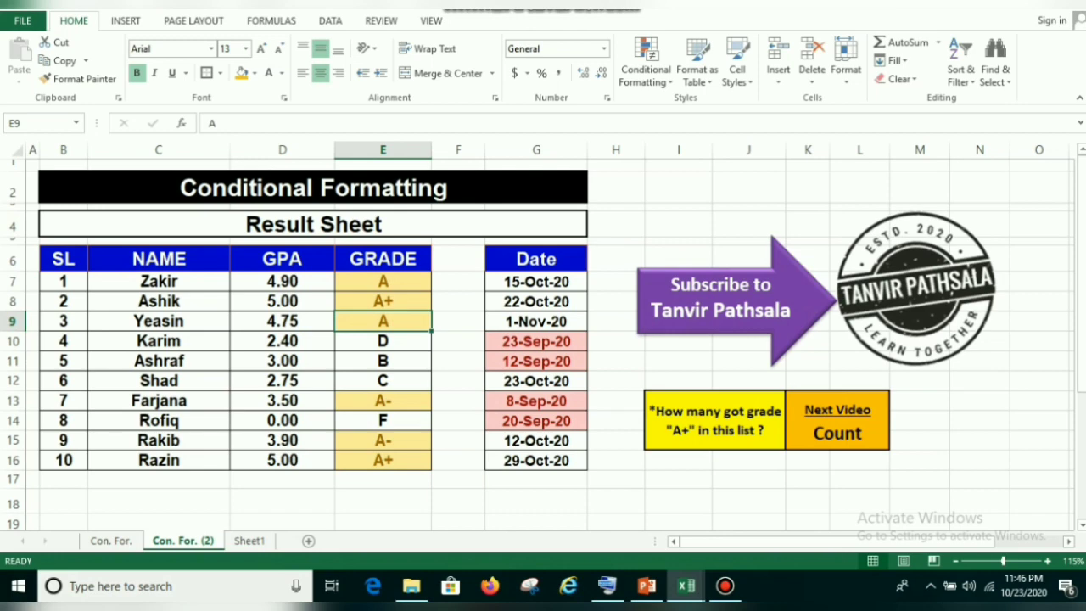